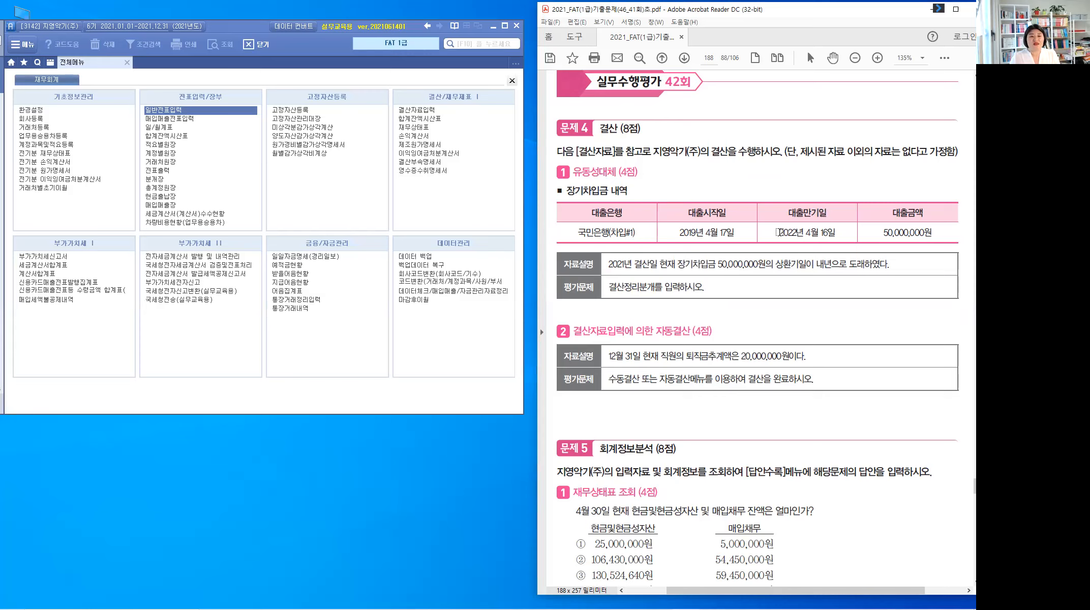
Highlight the loan maturity date 2022년 4월 16일 in the 장기차입금 table of the exam PDF
double_click(794, 232)
left_click_drag(833, 233, 845, 241)
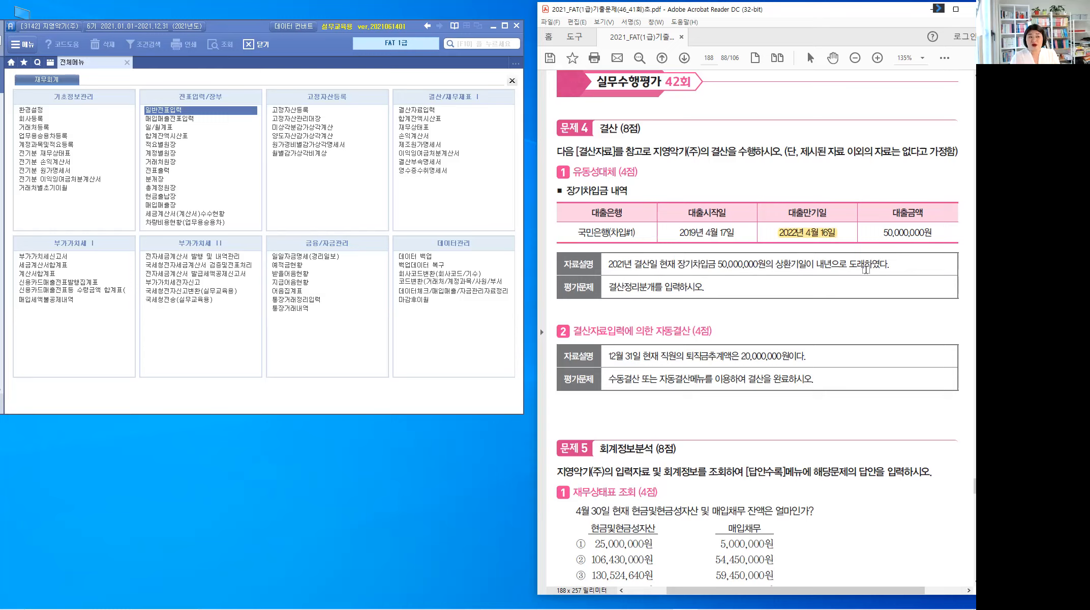
Open 일반전표입력 in the accounting program and set the voucher date to December 31
left_click(167, 111)
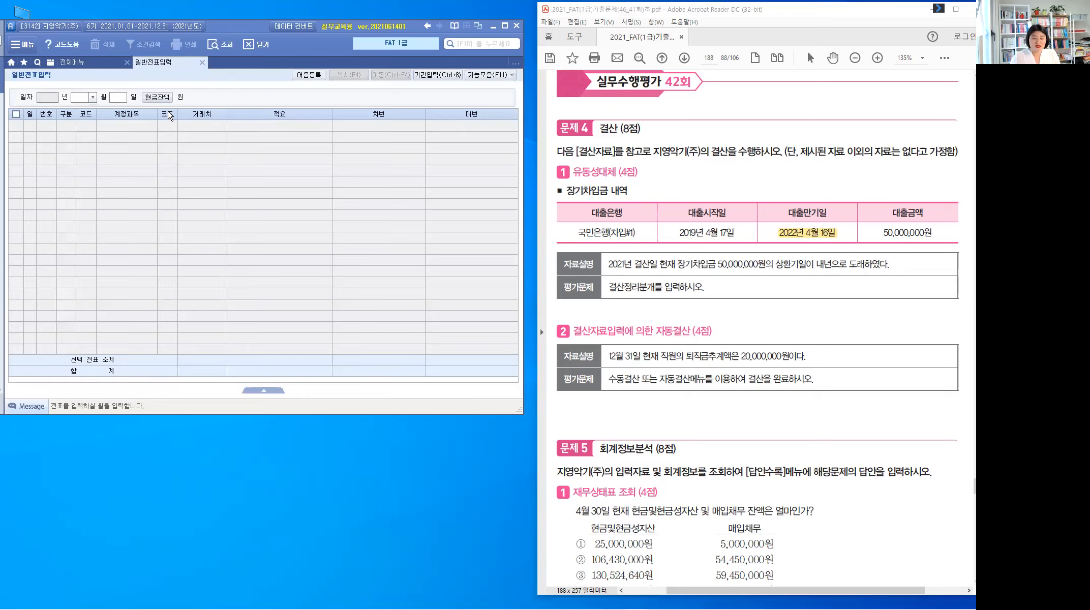
type("12")
key("Return")
type("3")
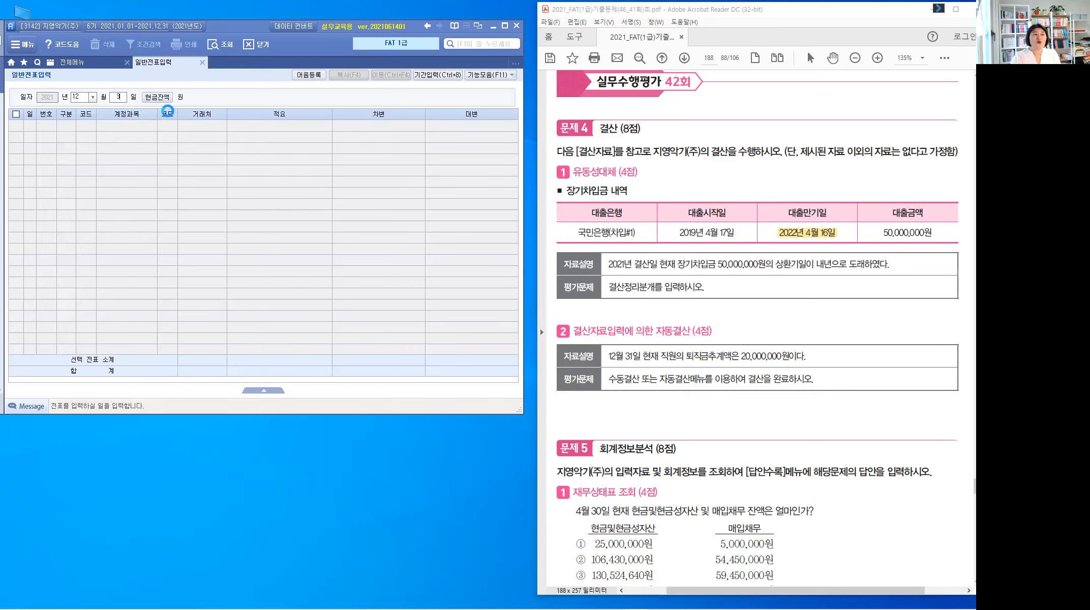
type("1")
key("Return")
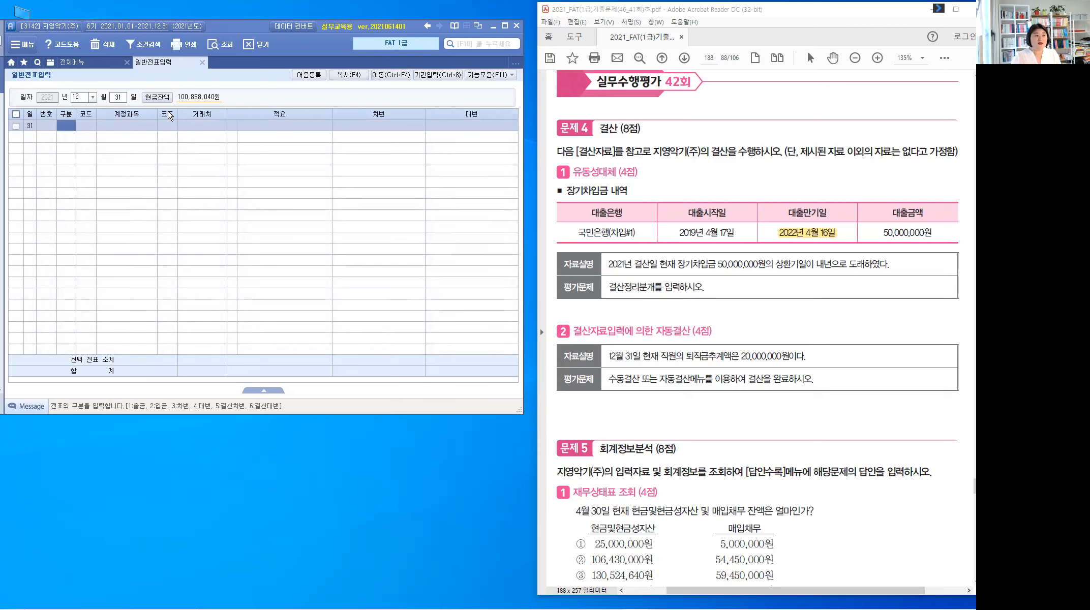
Start a debit (차변) line in the voucher with the account 장기차입금
type("3")
key("Return")
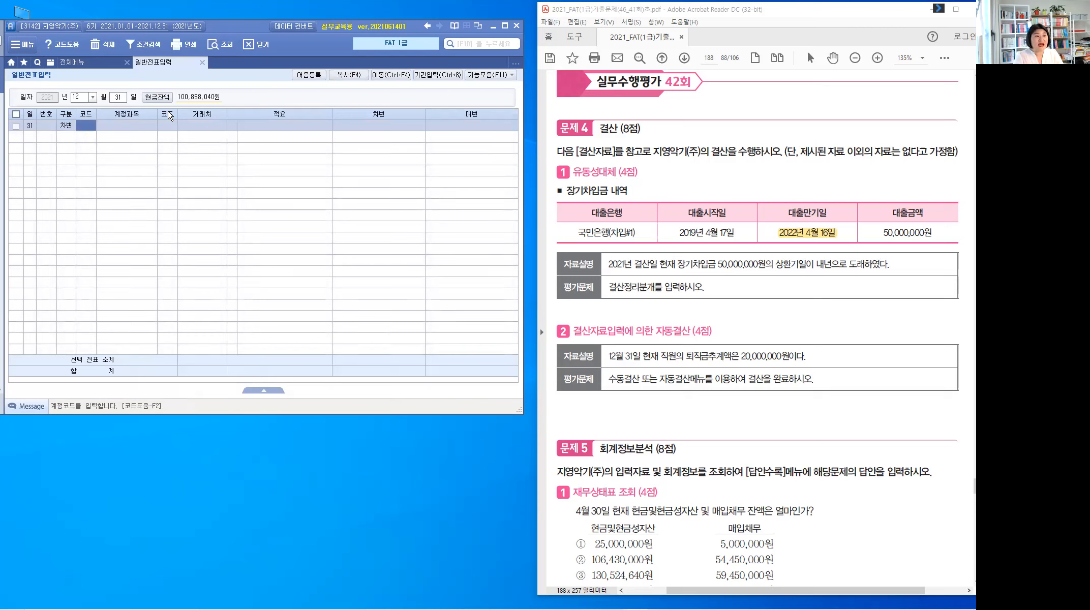
type("장기")
key("Return")
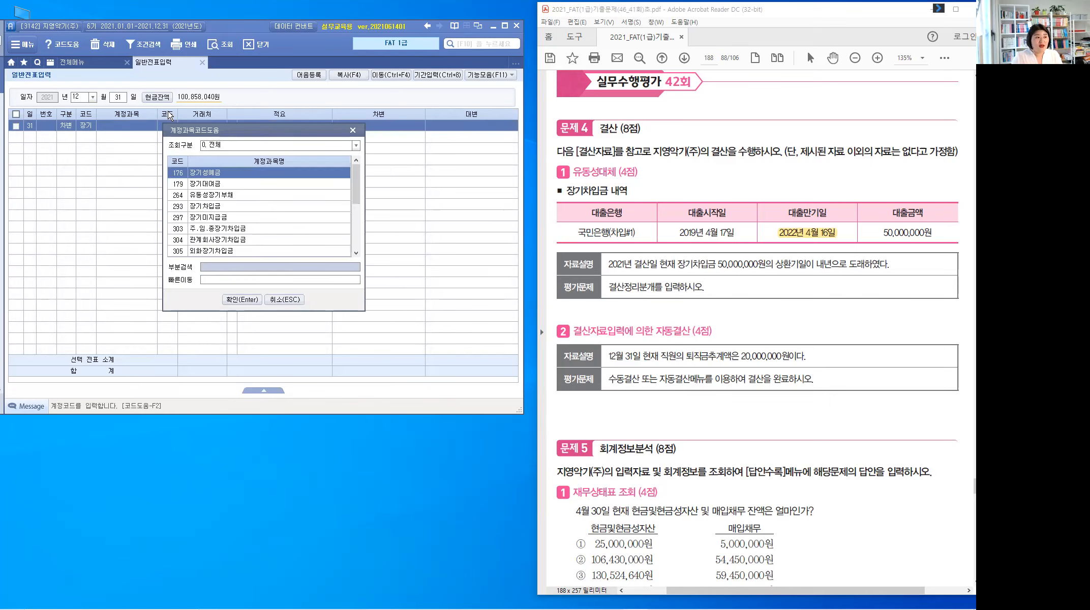
key("Down")
key("Down")
key("Down")
key("Return")
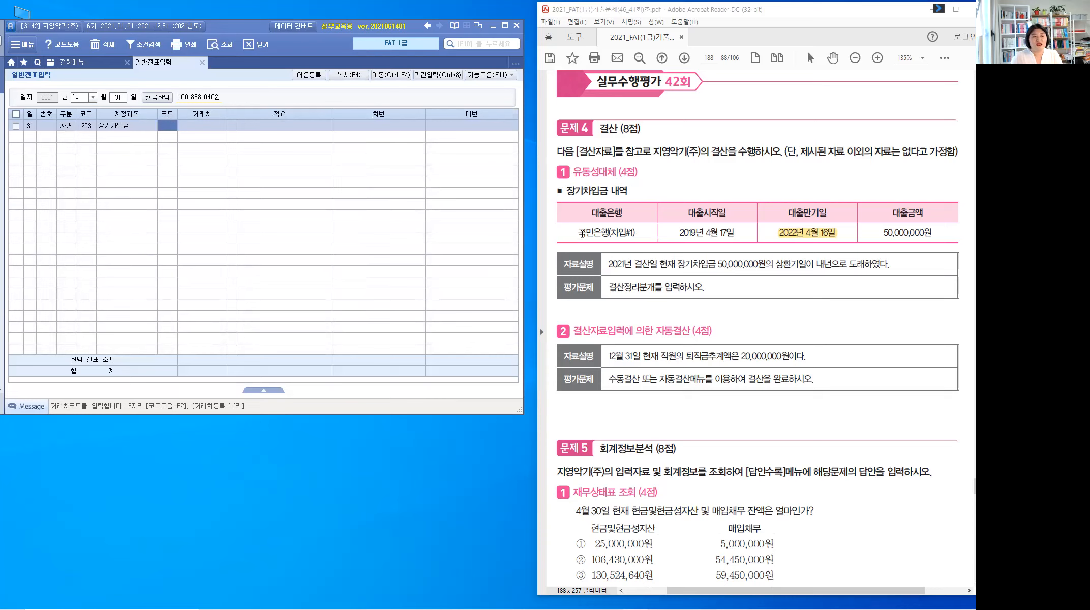
Highlight 국민은행(차입#1) in the loan table, and give the debit line that counterparty and an amount of 50,000,000
left_click_drag(578, 233, 637, 232)
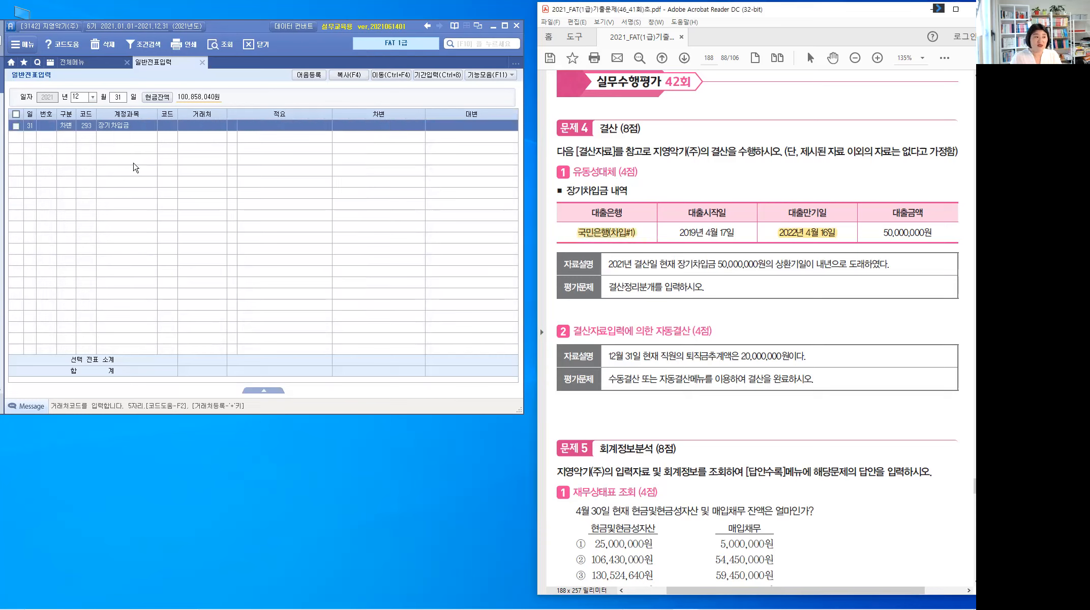
left_click(170, 127)
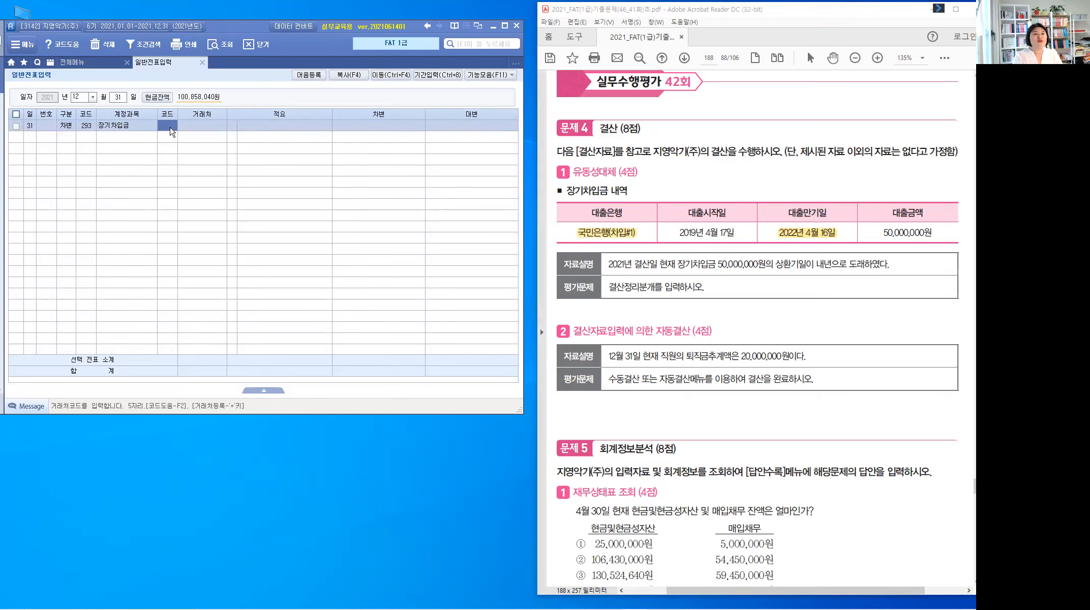
left_click(170, 128)
type("국민")
key("Return")
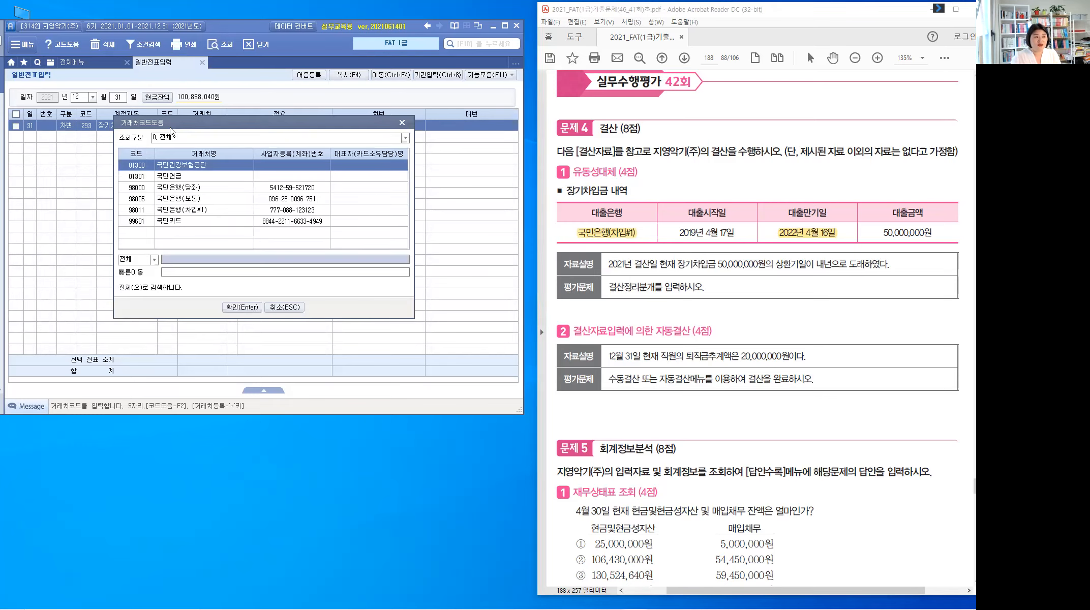
key("Down")
key("Down")
key("Down")
key("Down")
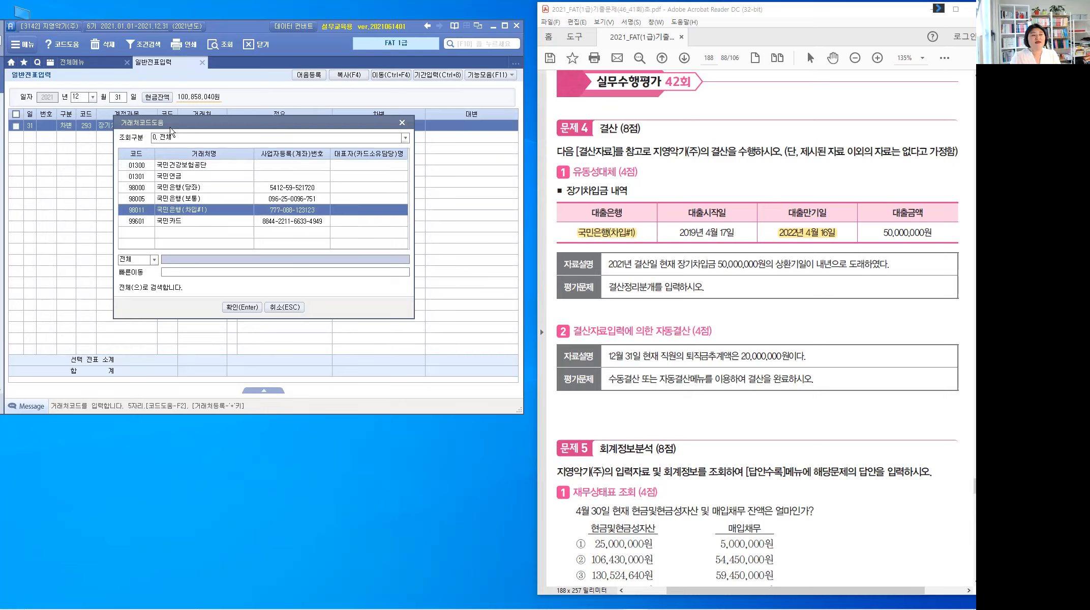
key("Return")
key("Return")
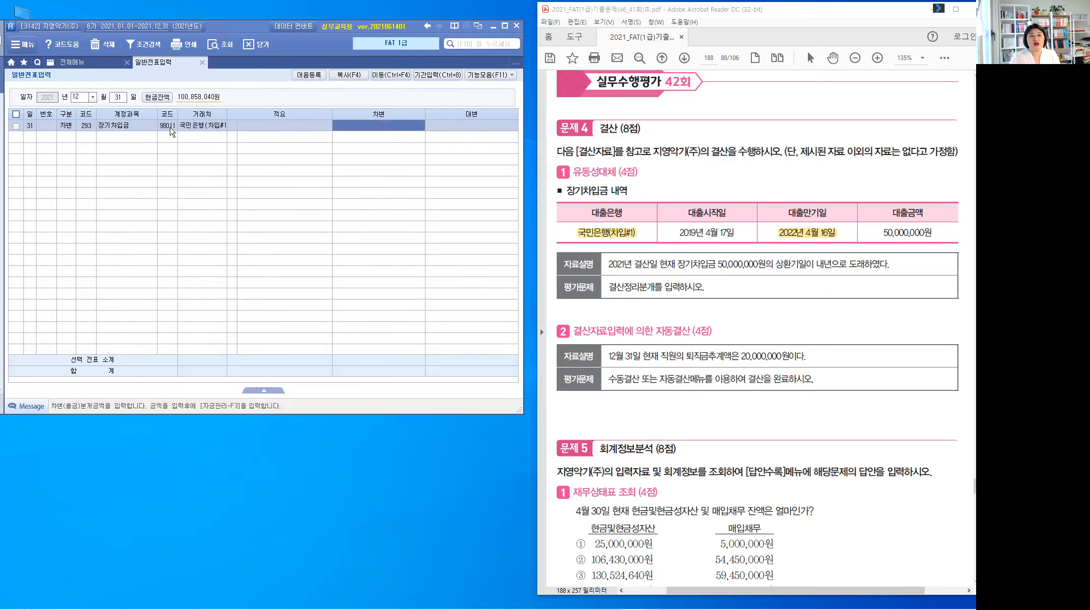
type("50000000")
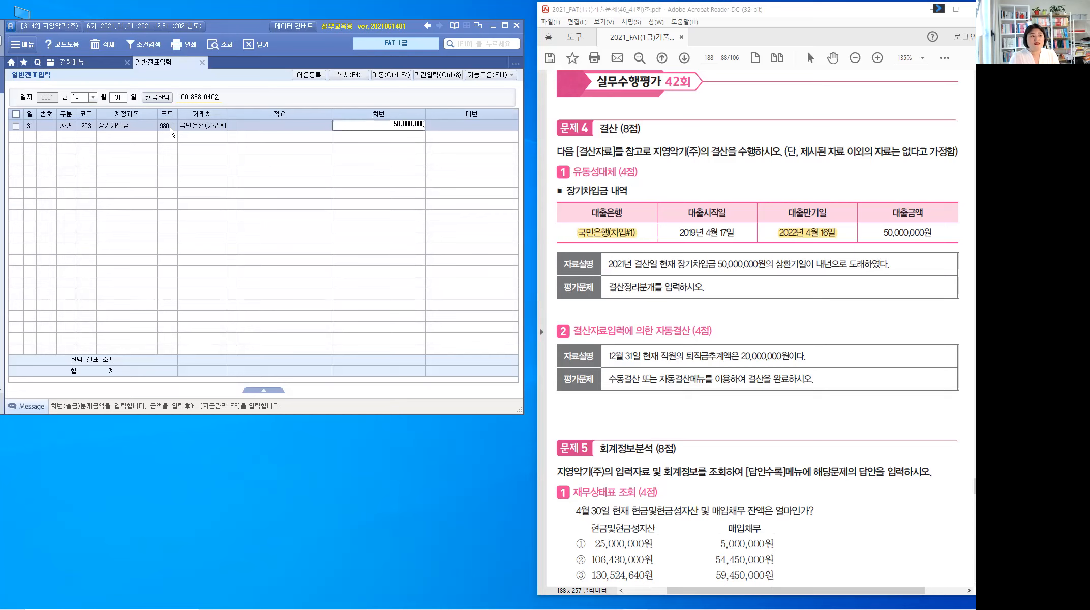
key("Return")
Add a credit (대변) line for 유동성장기부채 of 50,000,000 with the counterparty 국민은행(차입#1)
key("4")
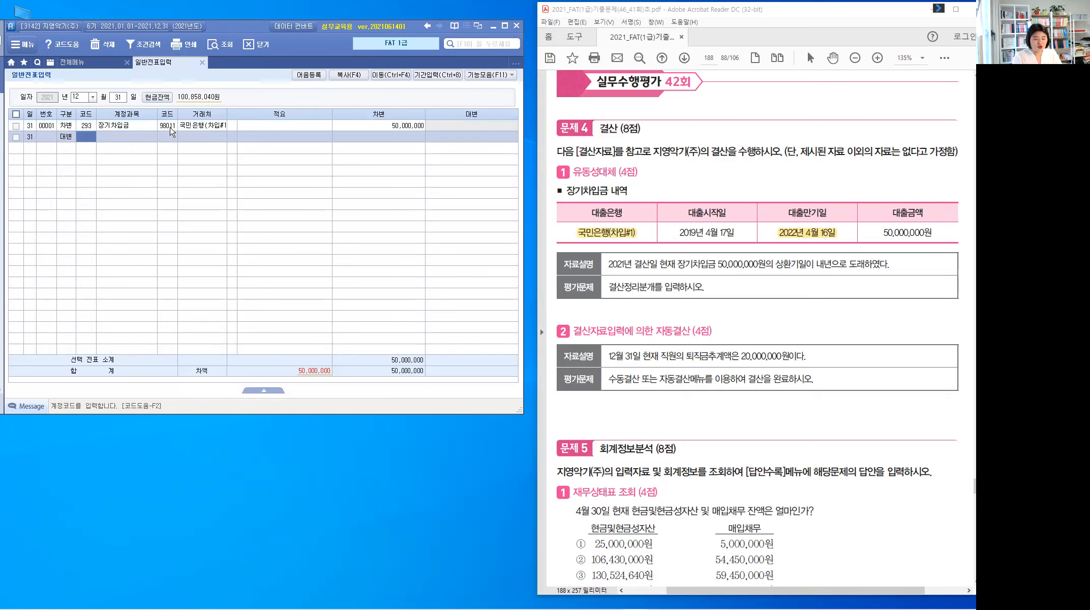
type("유동")
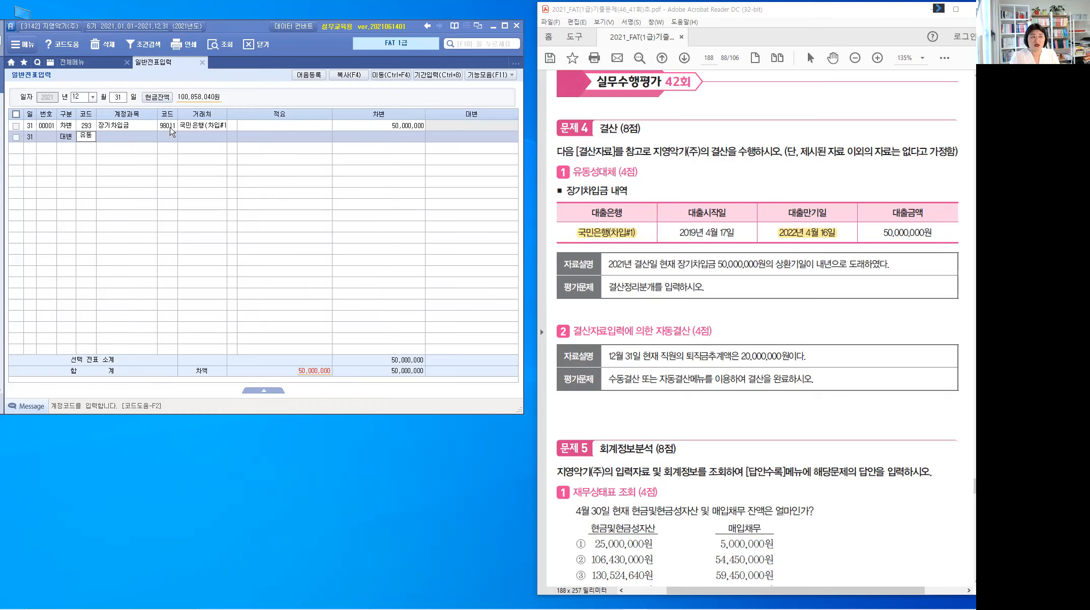
key("Return")
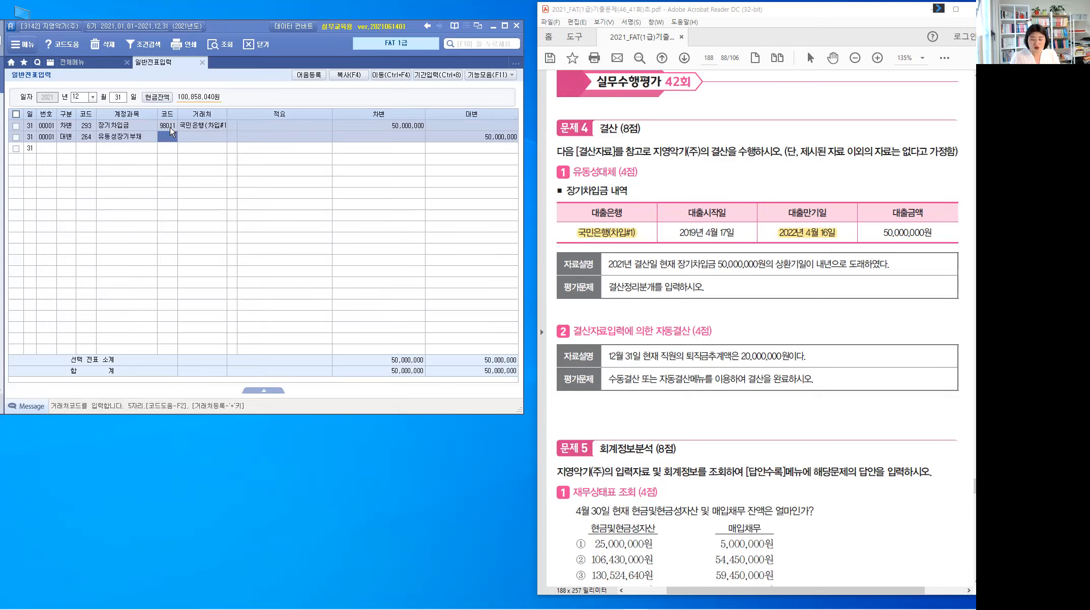
key("Return")
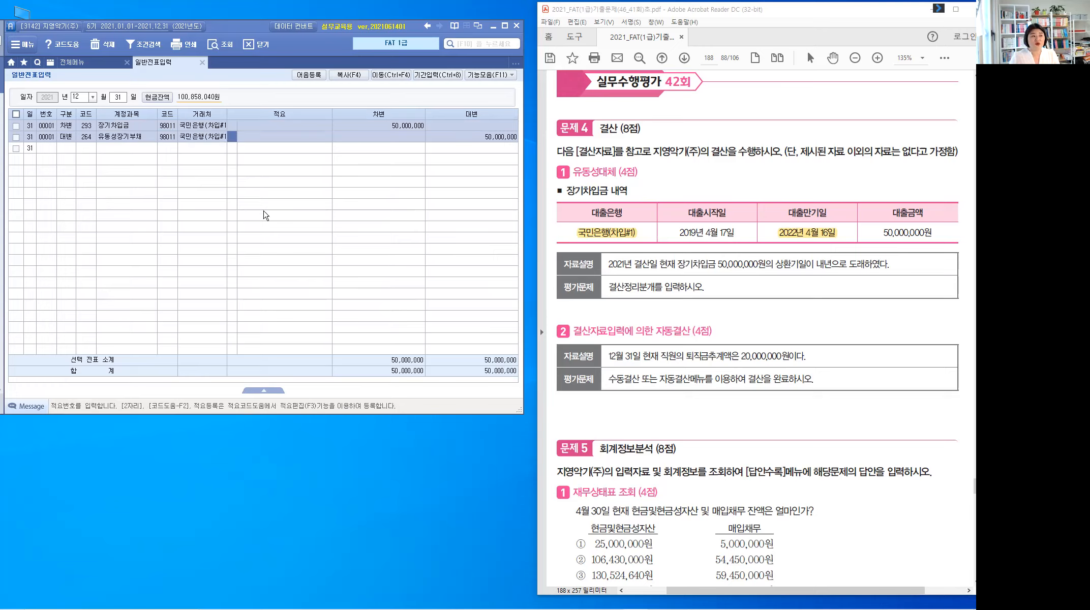
key("Return")
key("Return")
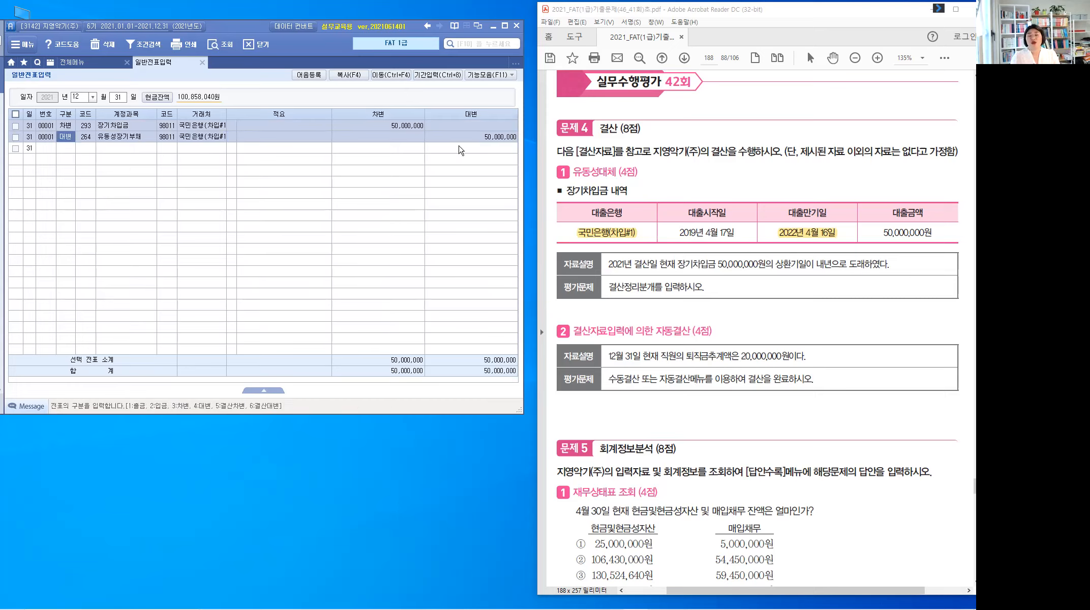
Handwrite the formula 설정액 = 퇴직금추계액 - 퇴·충당부채잔액 above the automatic closing problem in the PDF
scroll(604, 292, "down", 3)
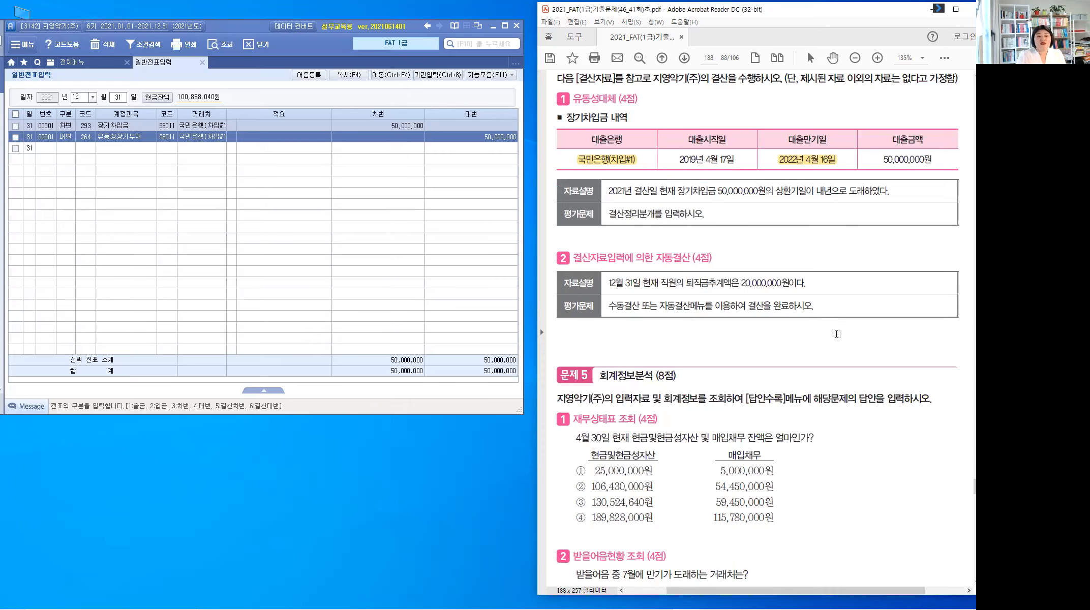
mouse_move(592, 238)
left_mouse_down()
mouse_move(611, 245)
mouse_move(621, 234)
mouse_move(610, 247)
mouse_move(621, 238)
mouse_move(637, 250)
mouse_move(717, 239)
mouse_move(718, 249)
mouse_move(715, 230)
mouse_move(732, 239)
left_mouse_up()
left_click_drag(725, 239, 738, 245)
mouse_move(740, 231)
left_mouse_down()
mouse_move(741, 248)
mouse_move(762, 249)
mouse_move(800, 230)
left_mouse_up()
mouse_move(791, 235)
left_mouse_down()
mouse_move(801, 233)
mouse_move(788, 239)
left_mouse_up()
mouse_move(793, 239)
left_mouse_down()
mouse_move(804, 247)
mouse_move(826, 234)
left_mouse_up()
mouse_move(816, 239)
left_mouse_down()
mouse_move(827, 247)
mouse_move(851, 233)
left_mouse_up()
left_click_drag(857, 223, 862, 235)
mouse_move(854, 237)
left_mouse_down()
mouse_move(855, 246)
mouse_move(869, 239)
left_mouse_up()
left_click_drag(875, 227, 875, 249)
left_click_drag(879, 229, 887, 237)
left_click_drag(890, 227, 890, 238)
left_click_drag(882, 239, 899, 231)
left_click_drag(908, 226, 909, 239)
left_click_drag(901, 242, 911, 252)
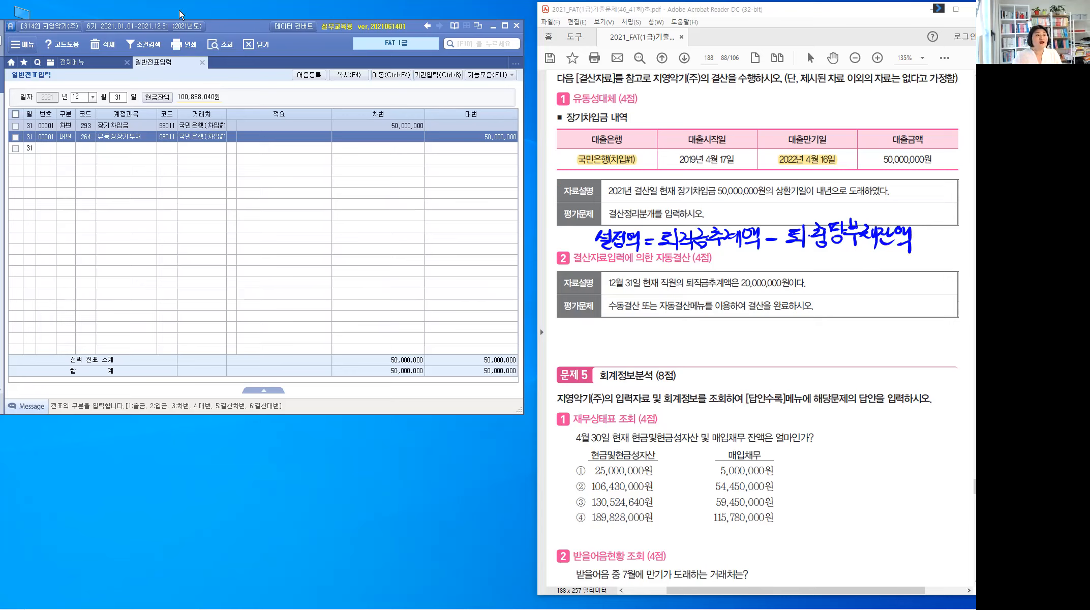
Open 합계잔액시산표 for December and look up the credit balance of 퇴직급여충당부채
left_click(88, 61)
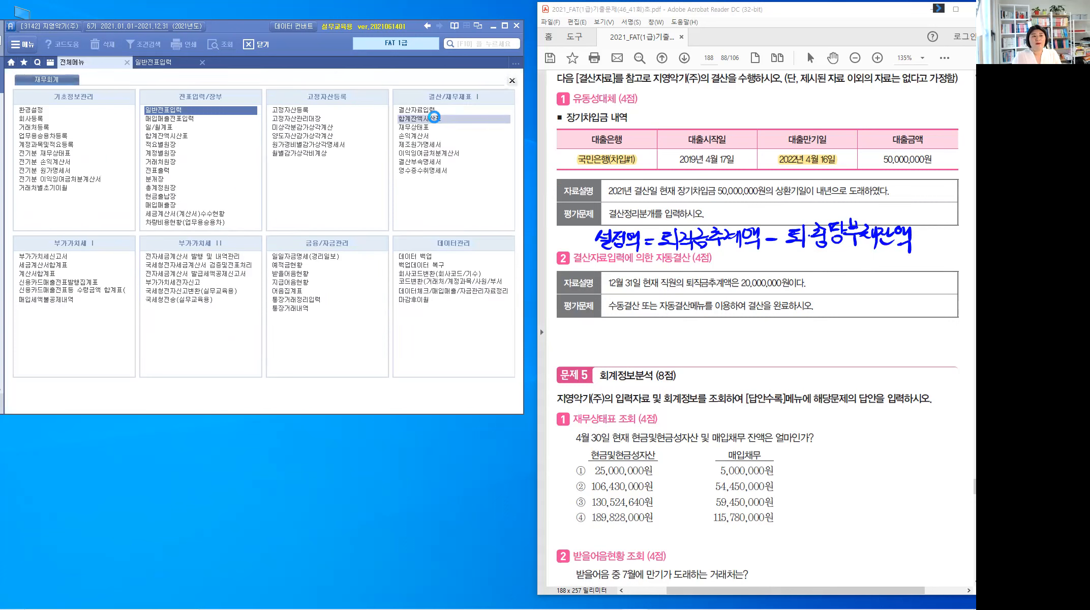
left_click(434, 117)
type("12")
key("Return")
scroll(234, 192, "down", 6)
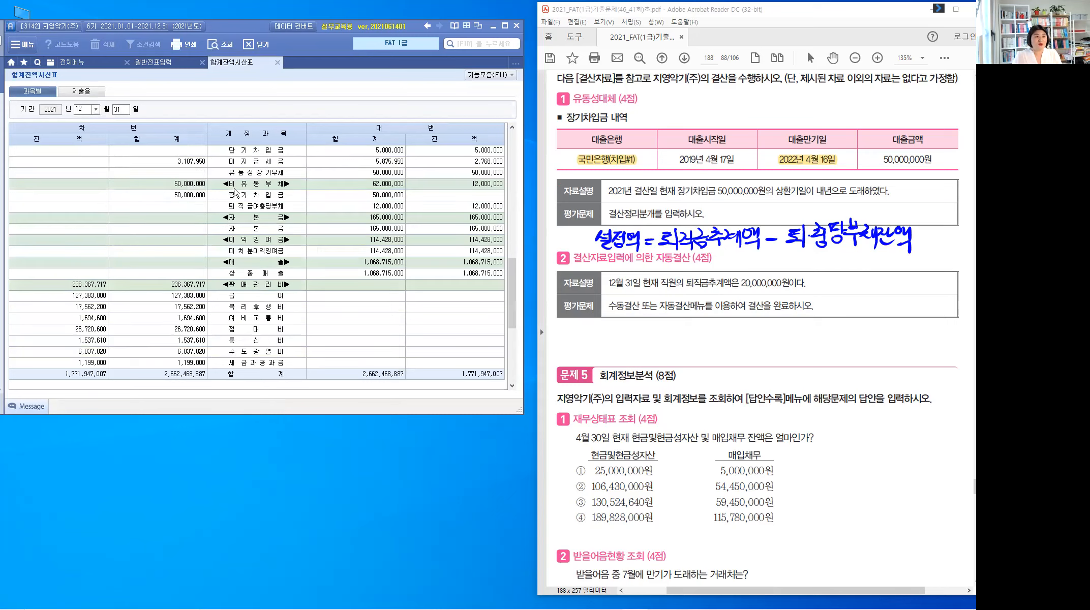
left_click(245, 211)
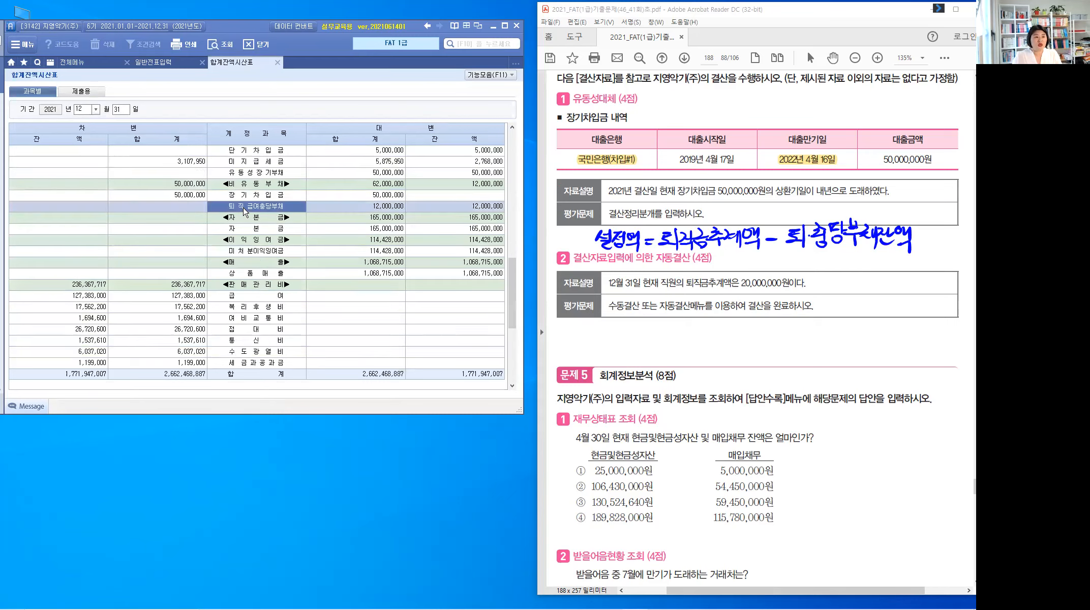
left_click(459, 210)
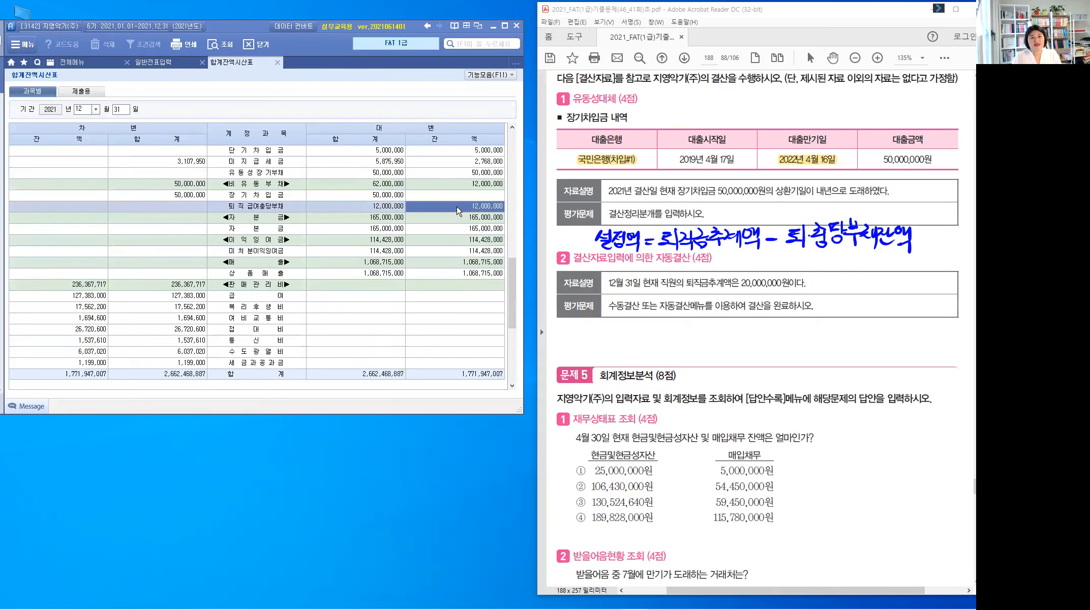
Handwrite the calculation = 20,000,000 - 12,000,000 = 8,000,000 beneath the 설정액 formula
key("ctrl")
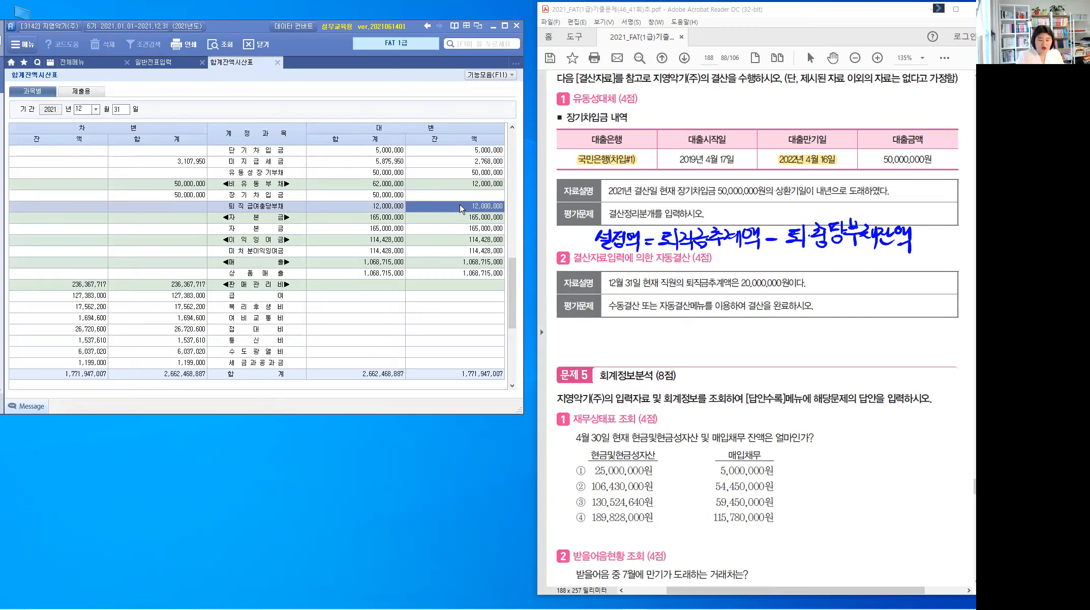
left_click_drag(648, 260, 672, 266)
left_click_drag(679, 257, 678, 258)
left_click_drag(685, 264, 694, 259)
left_click_drag(707, 258, 765, 261)
left_click_drag(773, 258, 787, 266)
left_click_drag(790, 266, 798, 259)
left_click_drag(808, 258, 808, 259)
left_click_drag(818, 258, 817, 259)
left_click_drag(826, 265, 933, 262)
left_click_drag(936, 262, 937, 263)
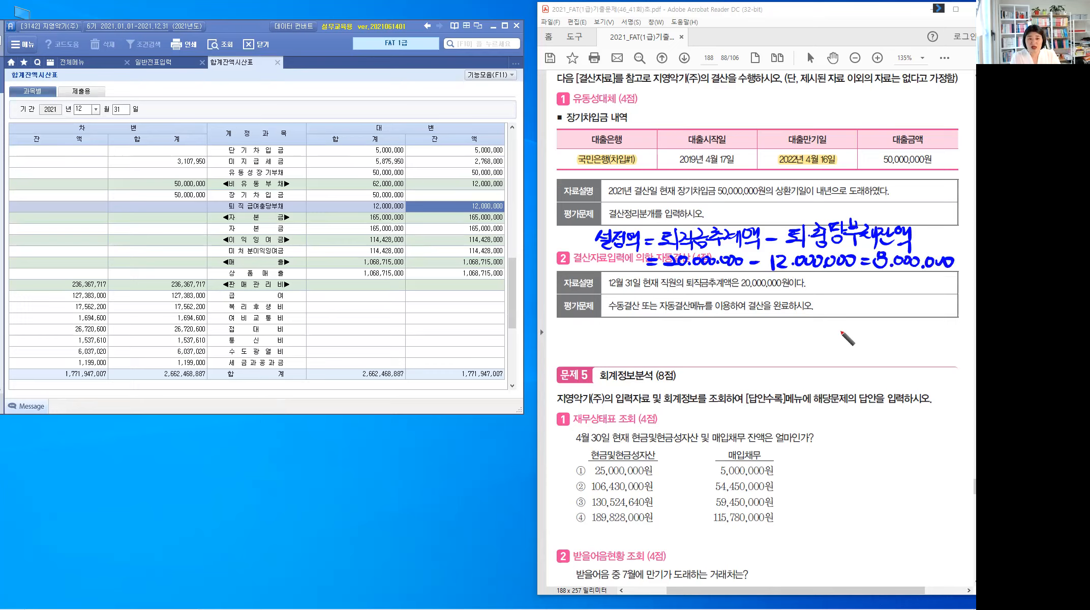
Handwrite the closing entry (차) 퇴직급여 and (대) 퇴·충·부채 below the automatic closing problem
mouse_move(603, 324)
left_mouse_down()
mouse_move(601, 343)
mouse_move(618, 342)
left_mouse_up()
mouse_move(624, 325)
left_mouse_down()
mouse_move(626, 343)
mouse_move(642, 327)
left_mouse_up()
left_click_drag(633, 327, 642, 336)
left_click_drag(638, 334, 641, 342)
mouse_move(647, 326)
left_mouse_down()
mouse_move(647, 344)
mouse_move(686, 336)
left_mouse_up()
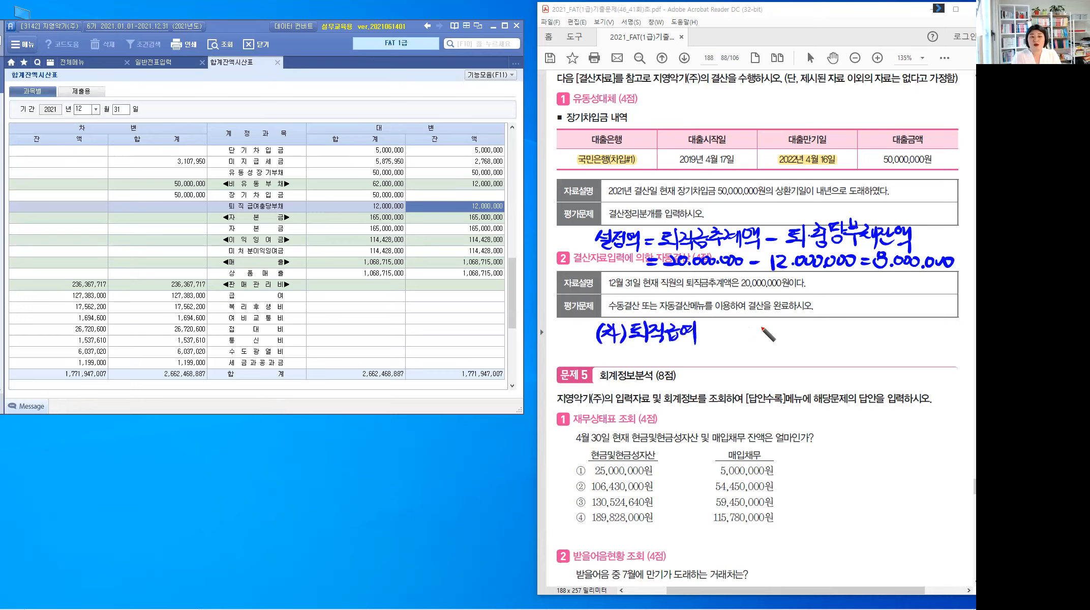
mouse_move(762, 325)
left_mouse_down()
mouse_move(757, 345)
mouse_move(780, 344)
left_mouse_up()
mouse_move(784, 326)
left_mouse_down()
mouse_move(787, 346)
mouse_move(813, 346)
left_mouse_up()
mouse_move(832, 321)
left_mouse_down()
mouse_move(845, 345)
mouse_move(857, 339)
left_mouse_up()
left_click_drag(865, 324, 879, 334)
mouse_move(873, 337)
left_mouse_down()
mouse_move(874, 350)
mouse_move(880, 337)
mouse_move(893, 350)
left_mouse_up()
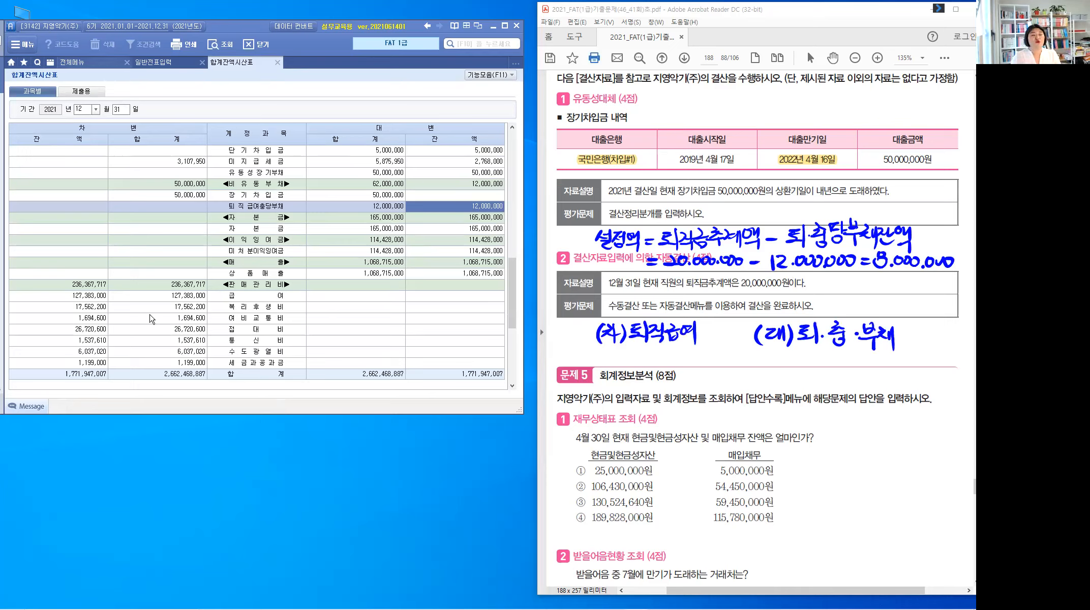
Open 결산자료입력 for January to December 2021 and accept the 매출원가 및 경비선택 dialog without entries
left_click(73, 63)
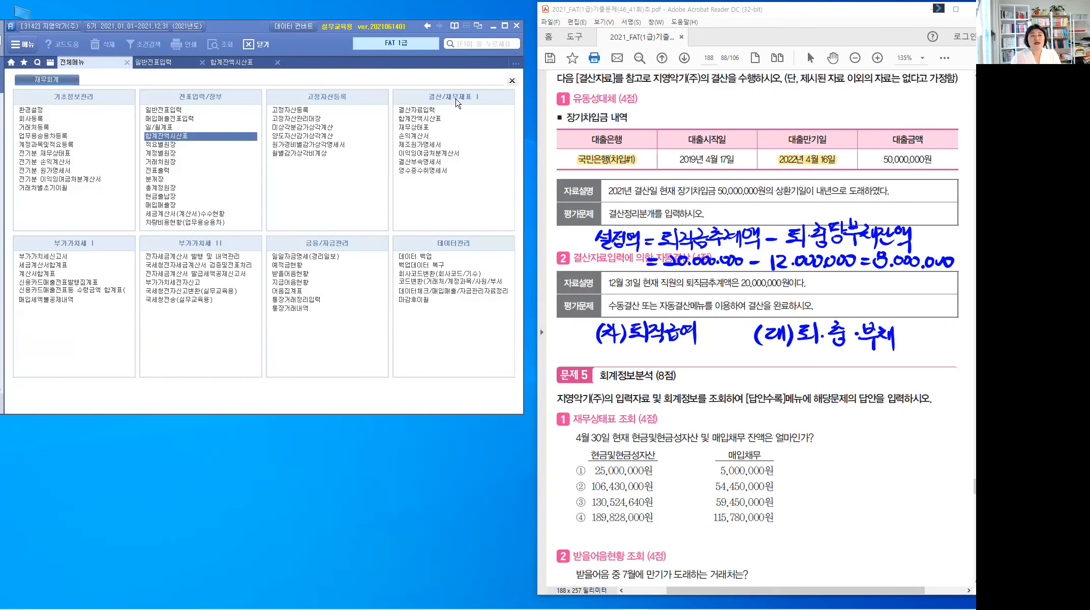
double_click(426, 113)
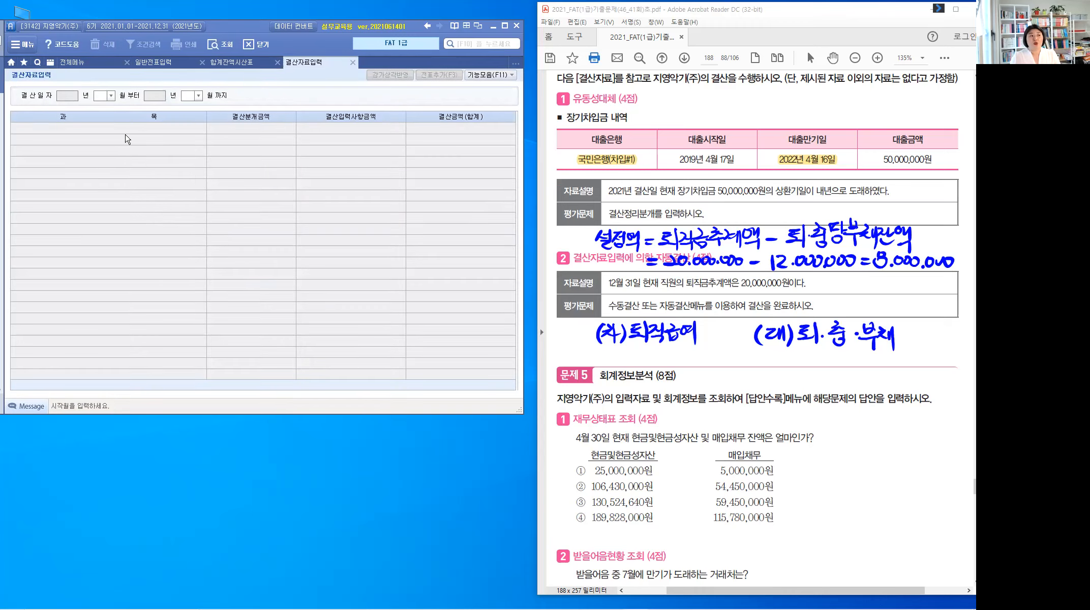
key("Return")
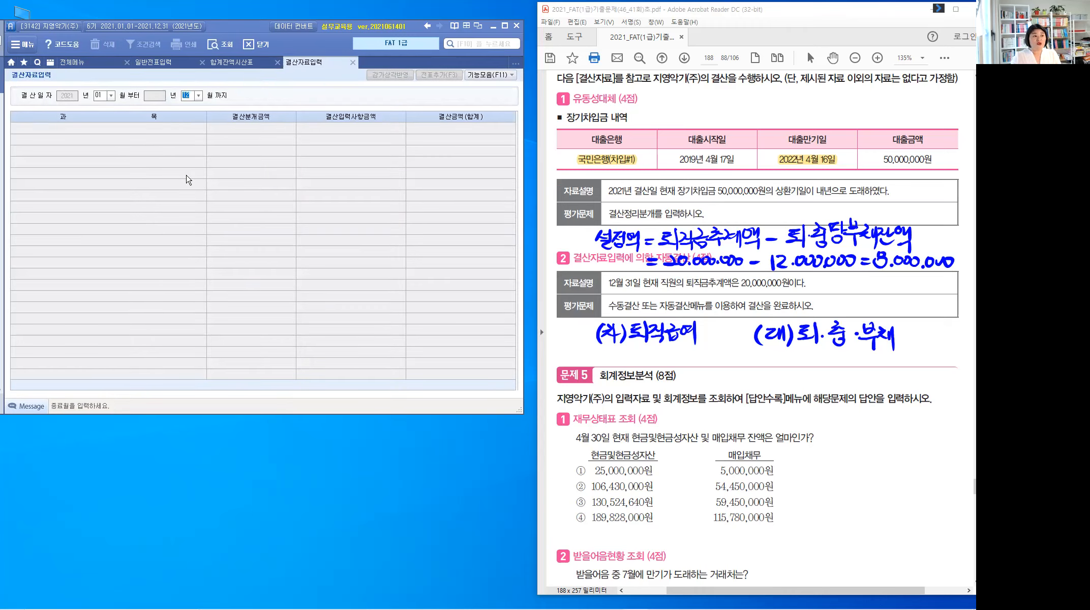
key("Return")
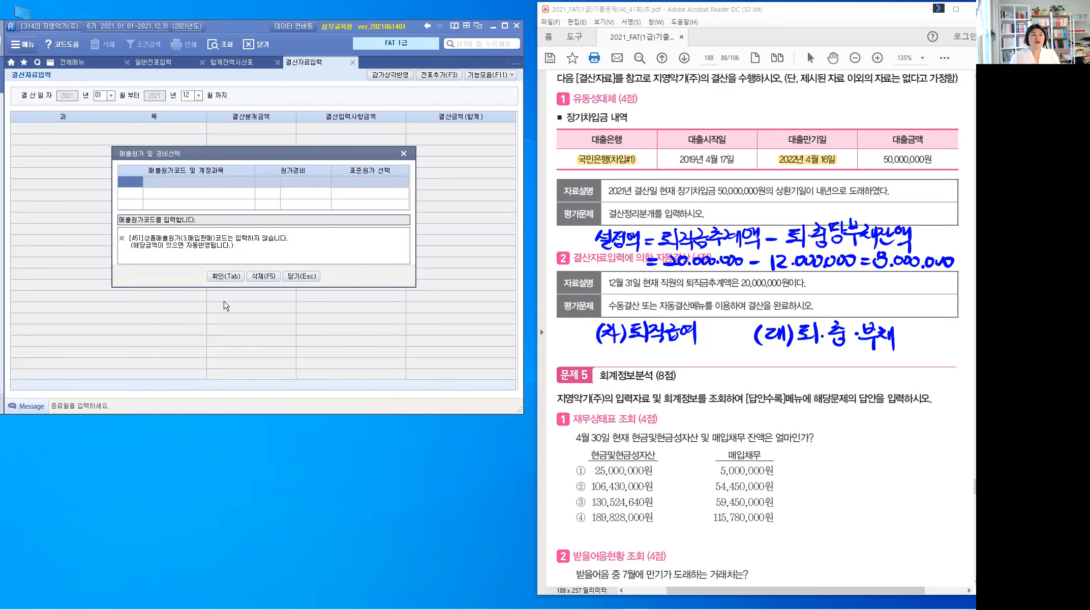
left_click(227, 276)
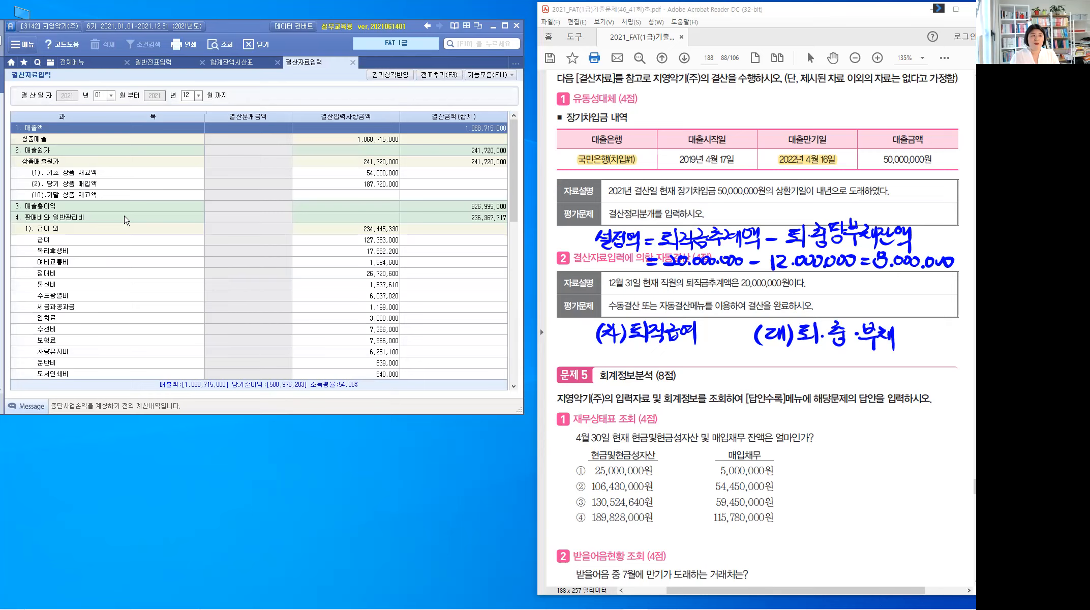
Enter 8,000,000 as the closing amount for 퇴직급여(전입액) under 판매비와 일반관리비
left_click(126, 219)
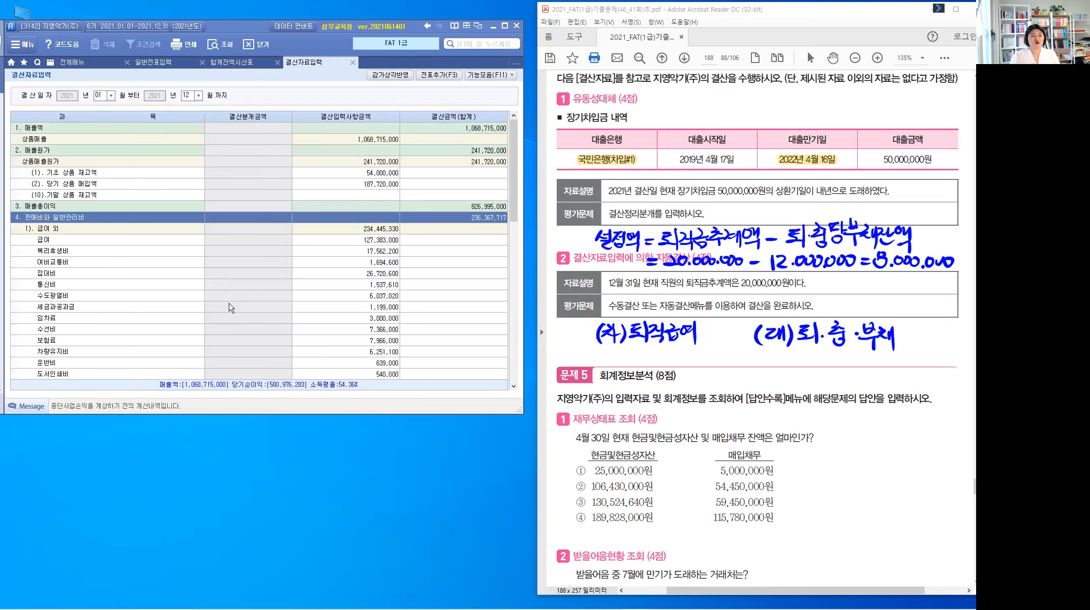
scroll(230, 307, "down", 3)
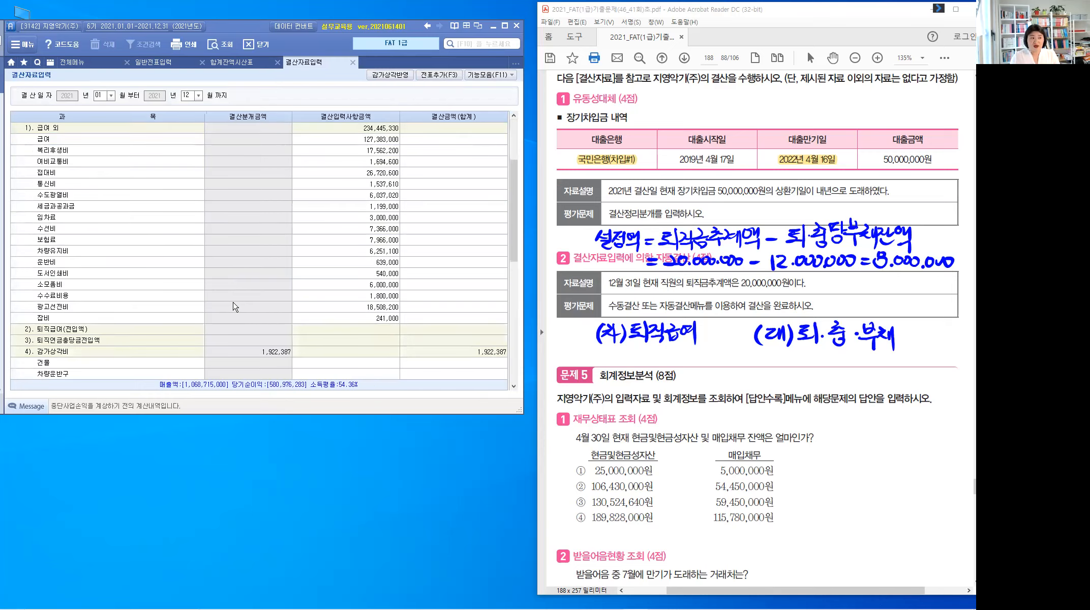
scroll(122, 240, "down", 3)
left_click(94, 229)
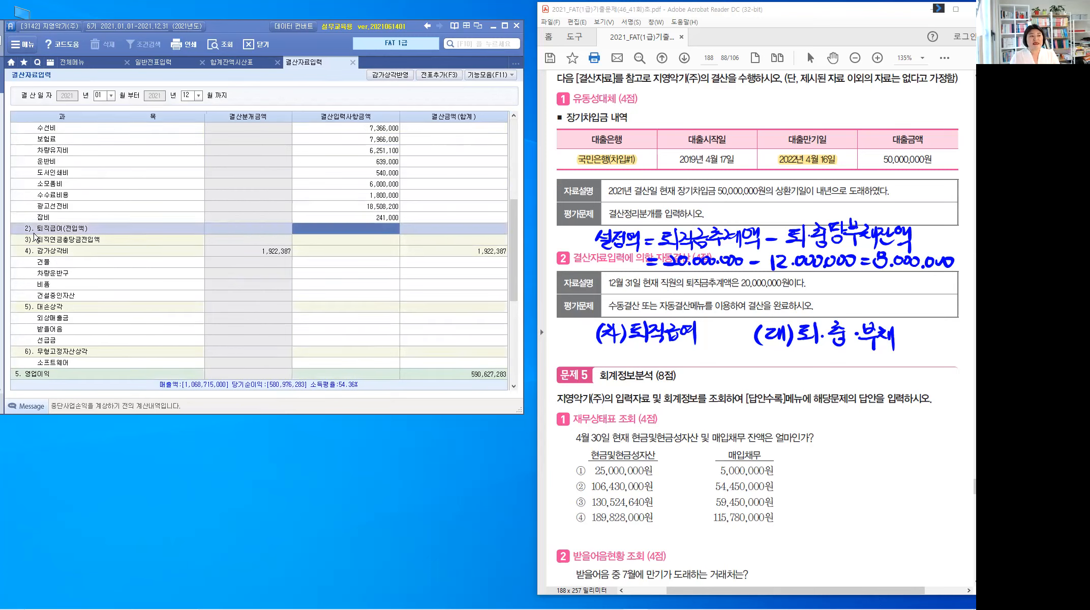
key("ctrl")
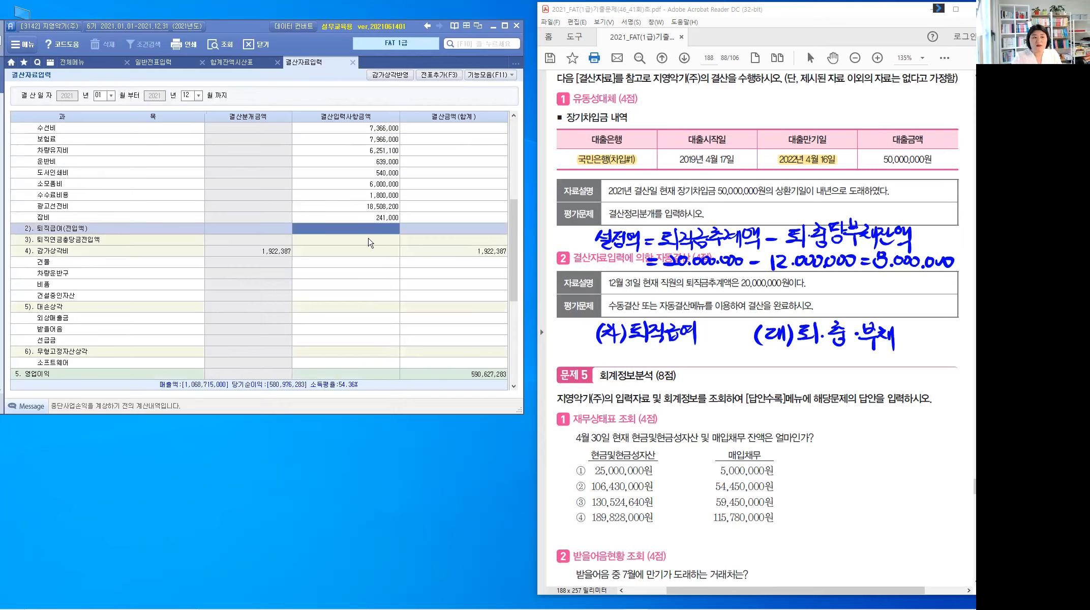
type("8000000")
key("Return")
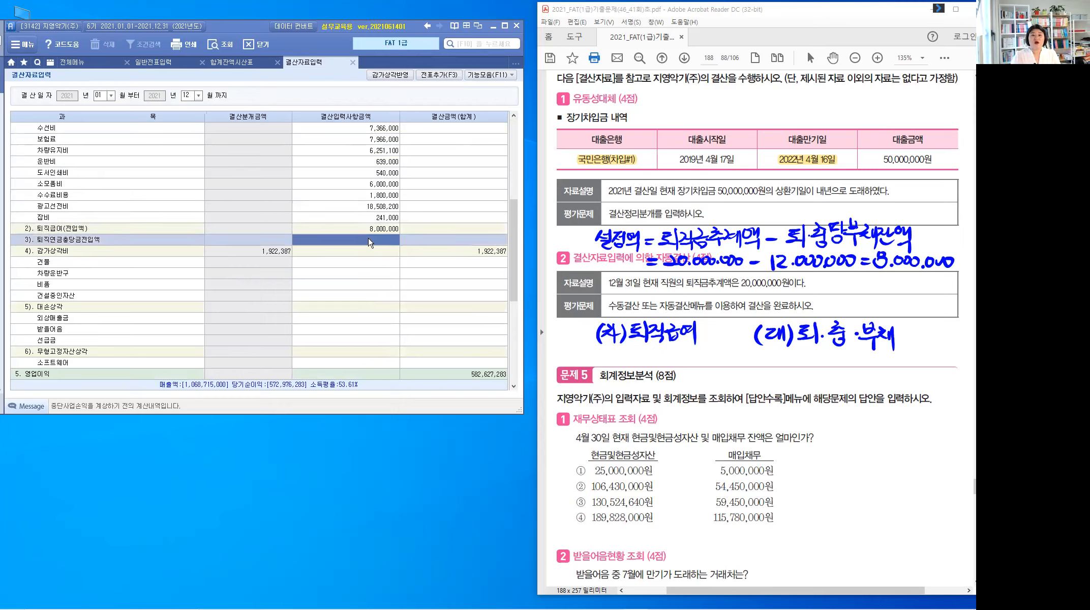
Add the closing entries from 결산자료입력 to the general vouchers (일반전표) and acknowledge the completion notice
left_click(450, 76)
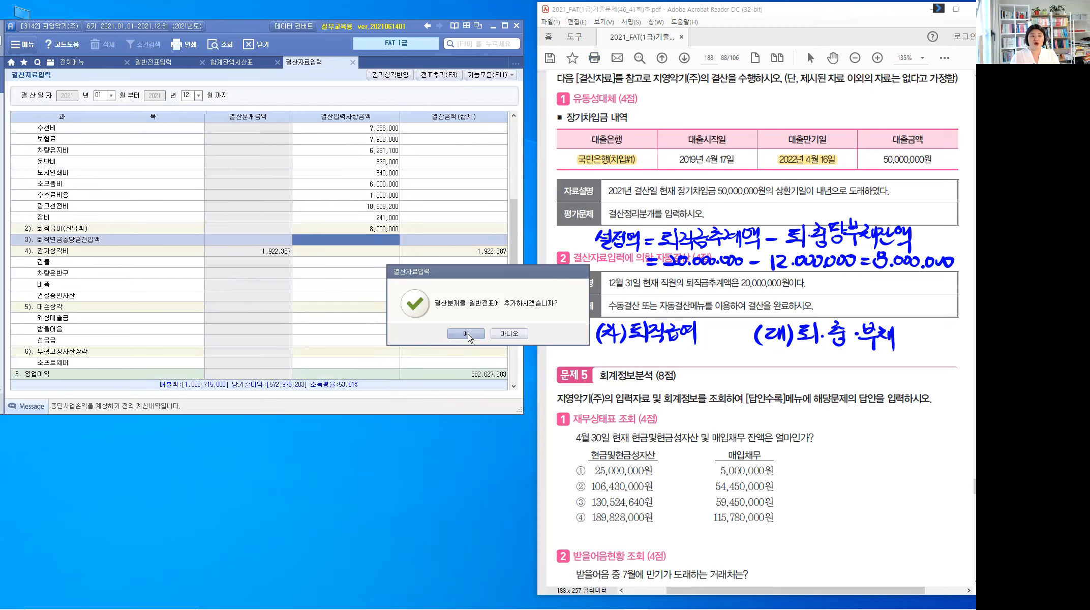
left_click(466, 335)
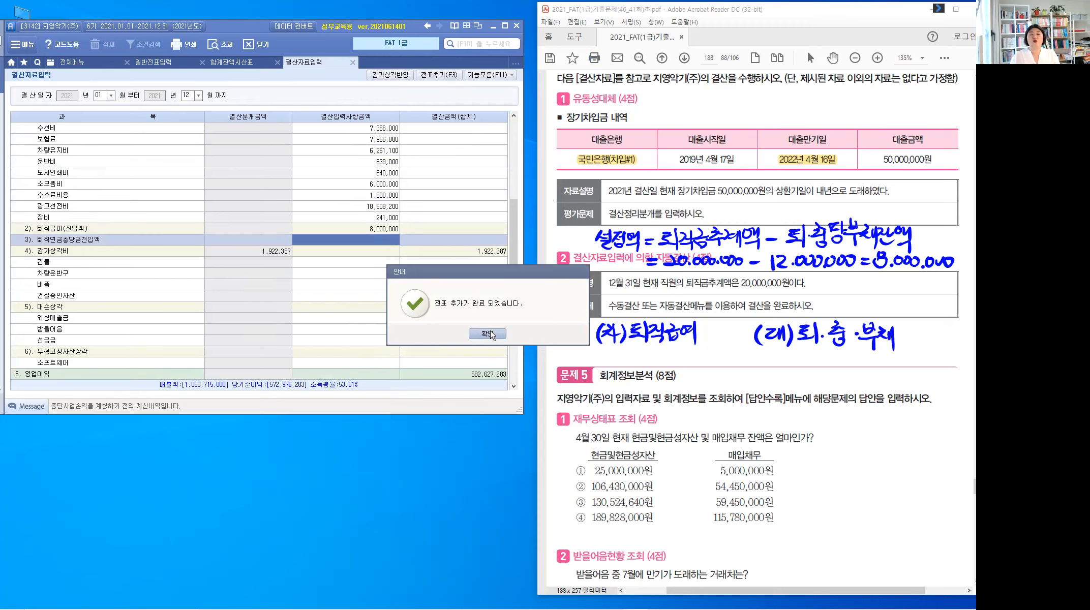
left_click(490, 334)
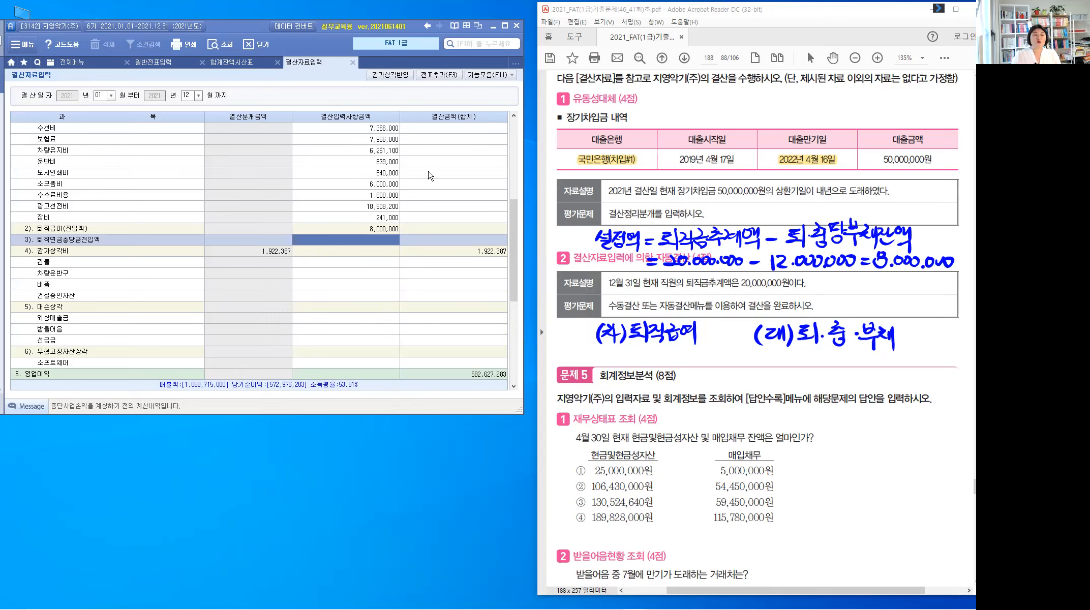
Reload the December 31 vouchers in 일반전표입력 and examine the automatic 퇴직급여 and 퇴직급여충당부채 closing entry
left_click(142, 63)
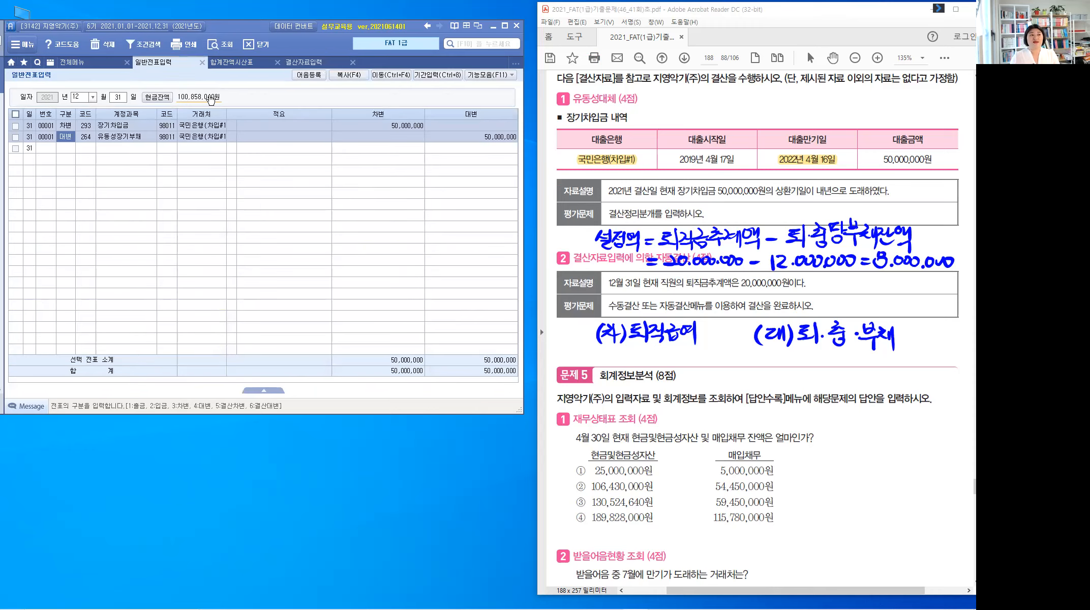
left_click(217, 45)
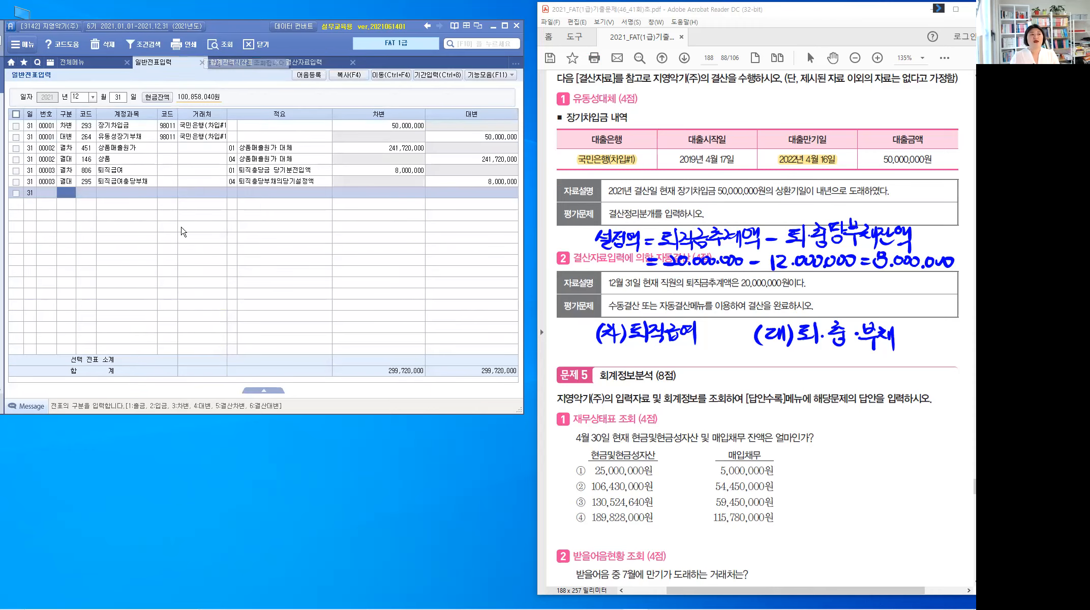
left_click(149, 182)
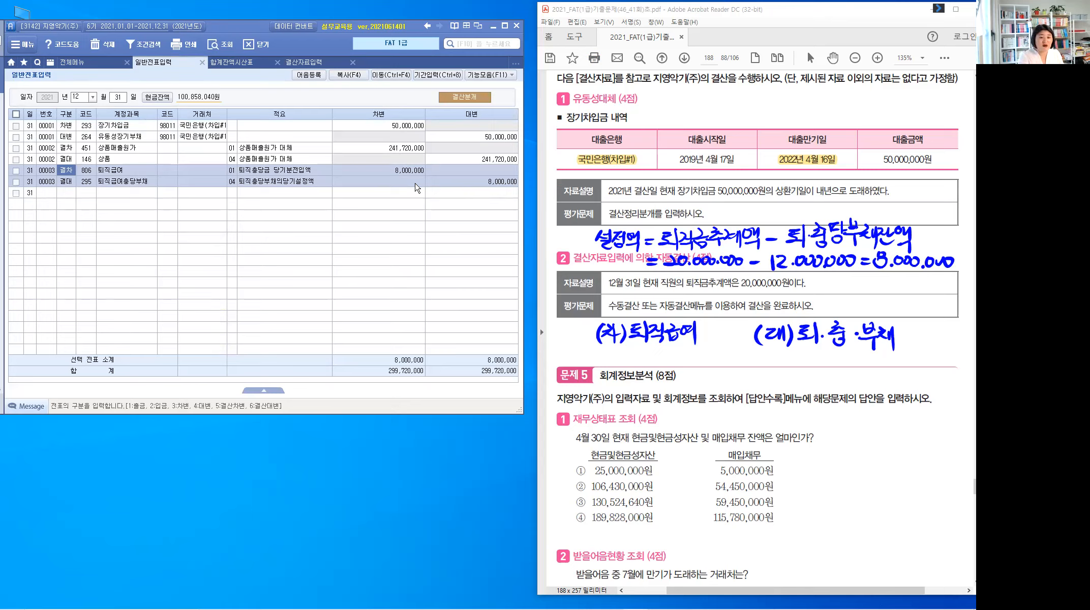
Clear the handwritten notes from the exam PDF and close all open accounting windows, ready for 문제 5
key("Escape")
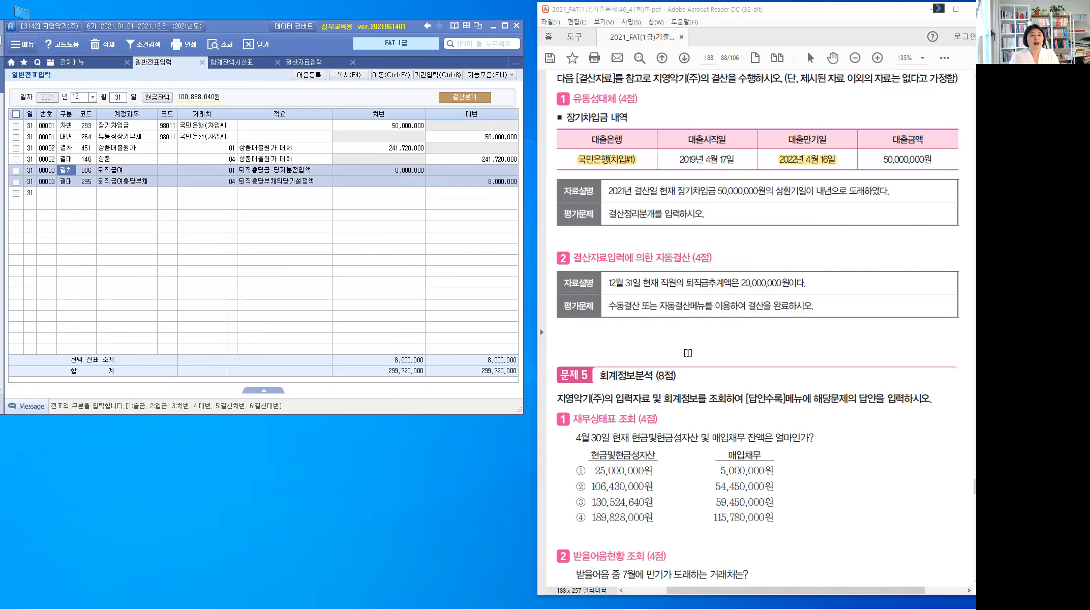
scroll(688, 352, "down", 2)
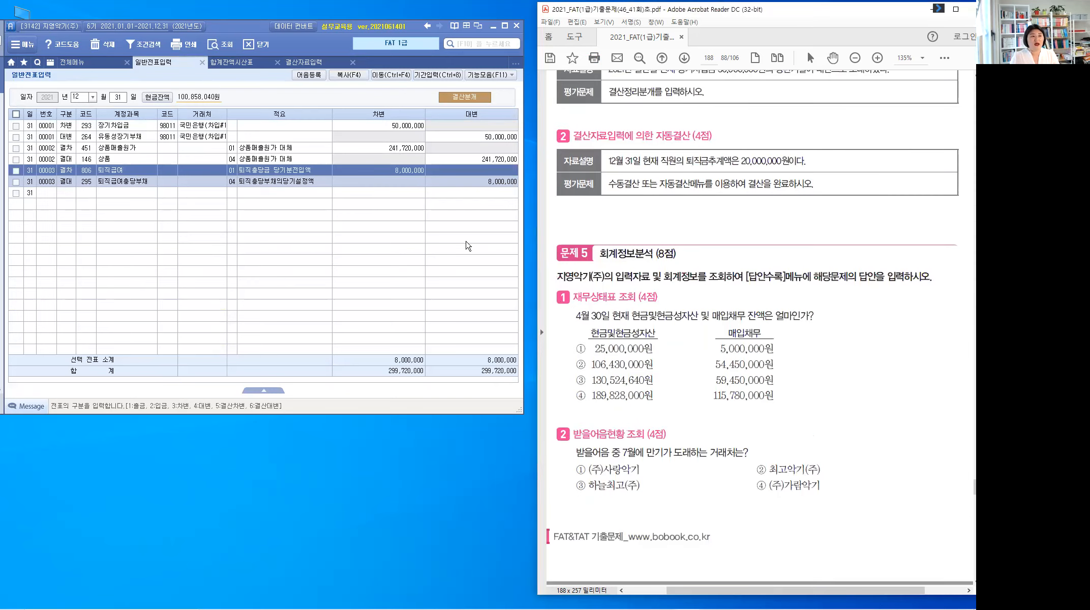
scroll(687, 353, "down", 2)
right_click(166, 63)
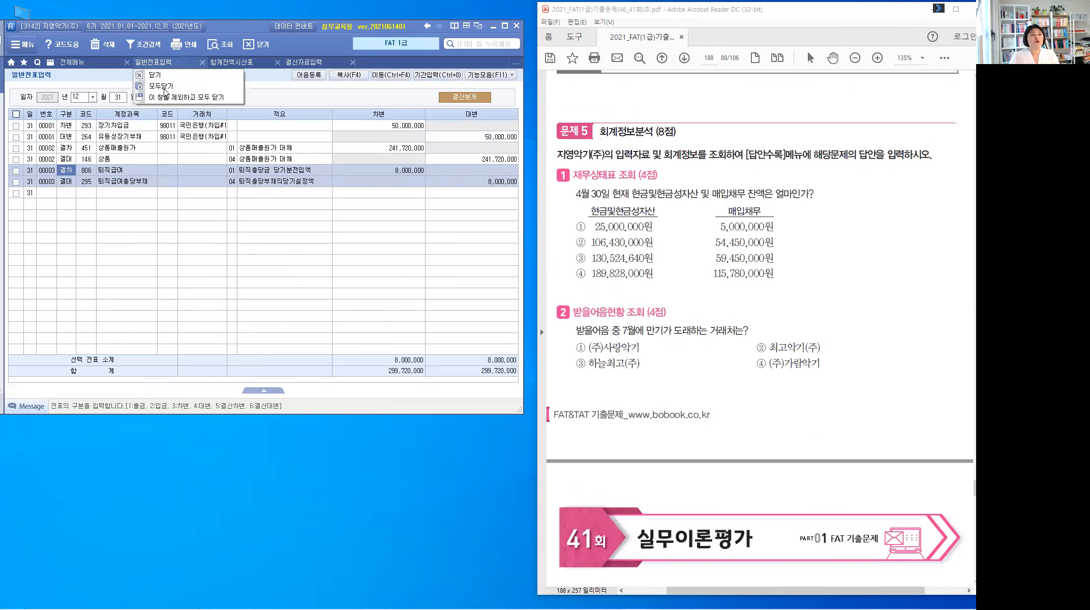
left_click(163, 86)
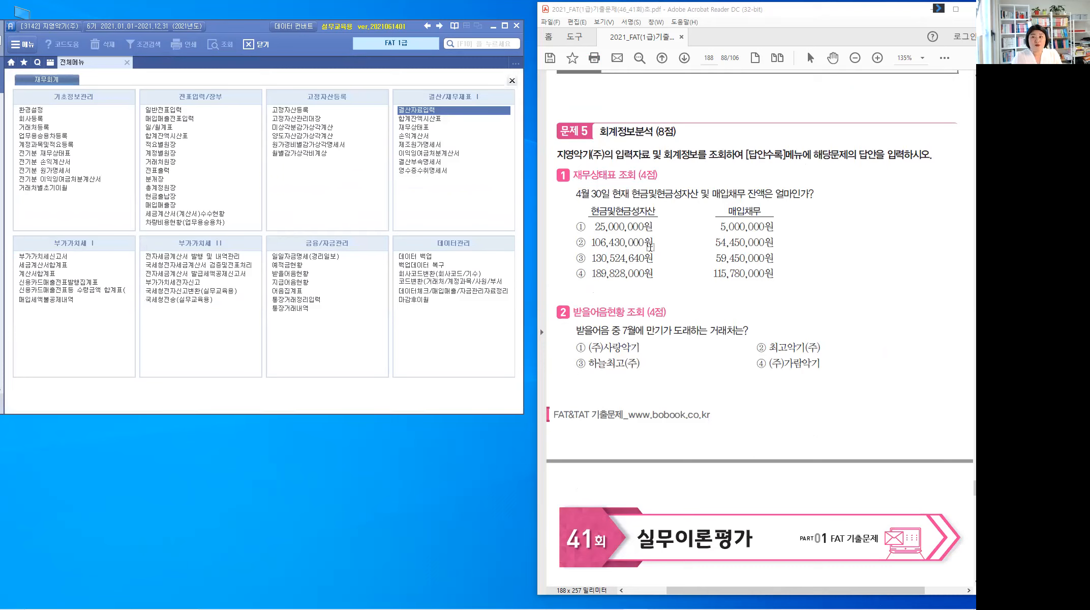
Highlight 재무상태표, 현금및현금성자산 and 매입채무 in question 1, and open the 제출용 version of 재무상태표 for April 2021
double_click(610, 177)
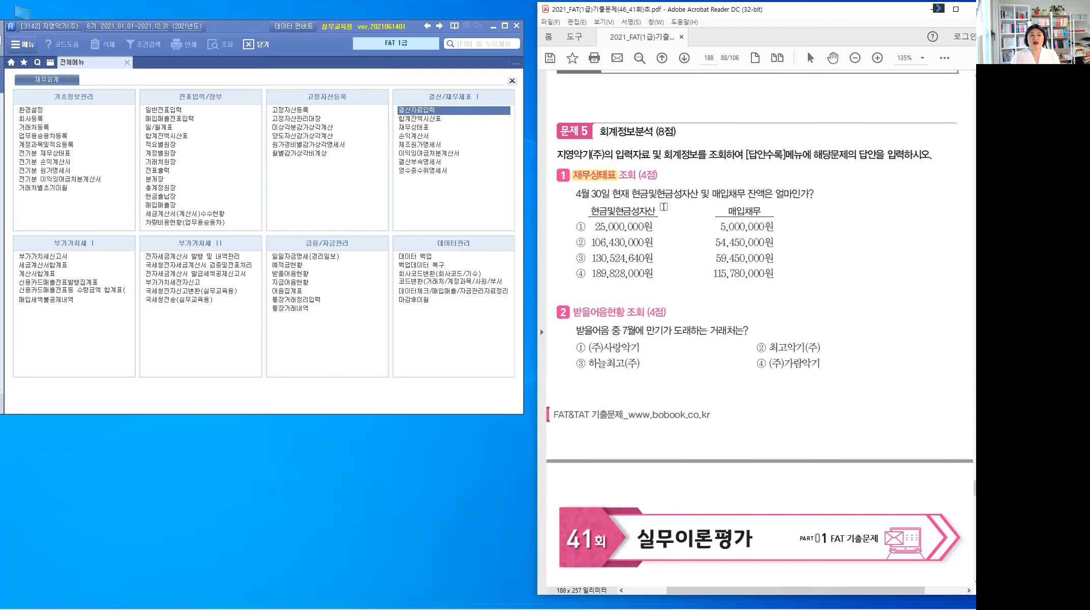
left_click_drag(632, 195, 739, 197)
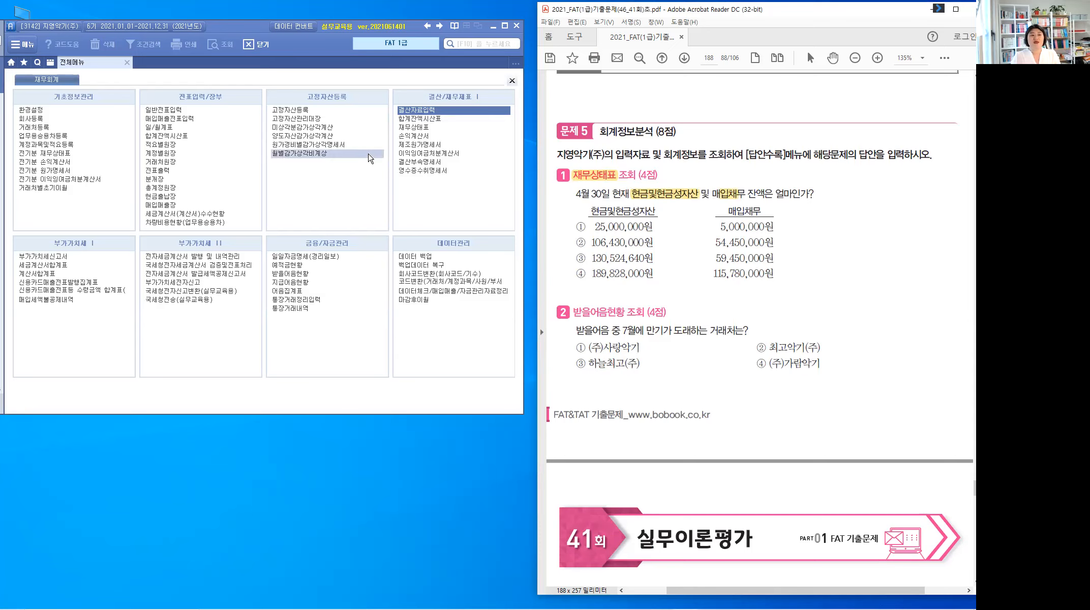
left_click(424, 130)
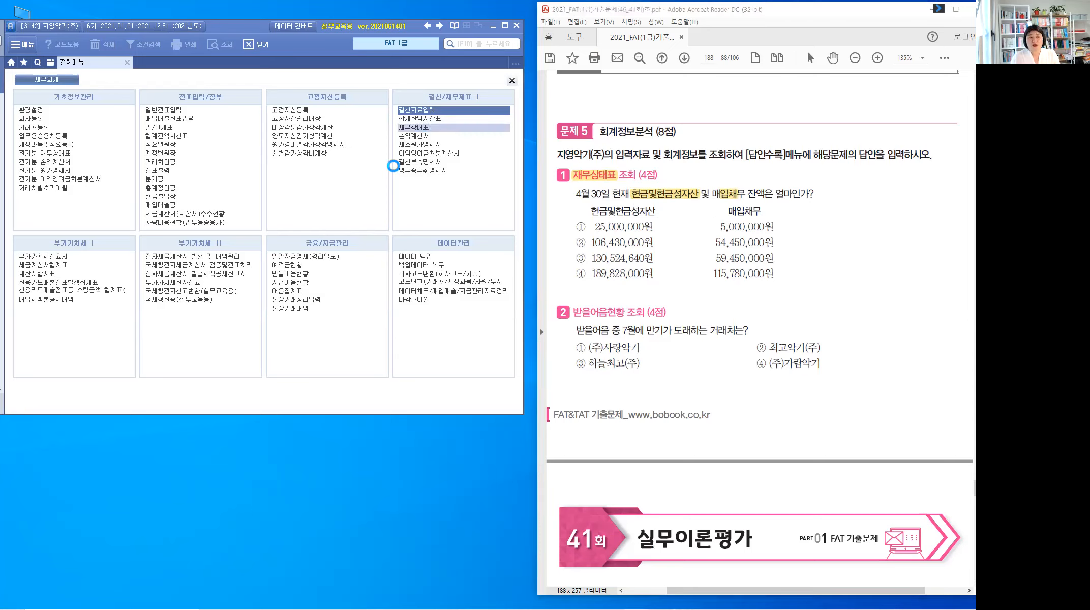
type("4")
key("Return")
left_click(83, 91)
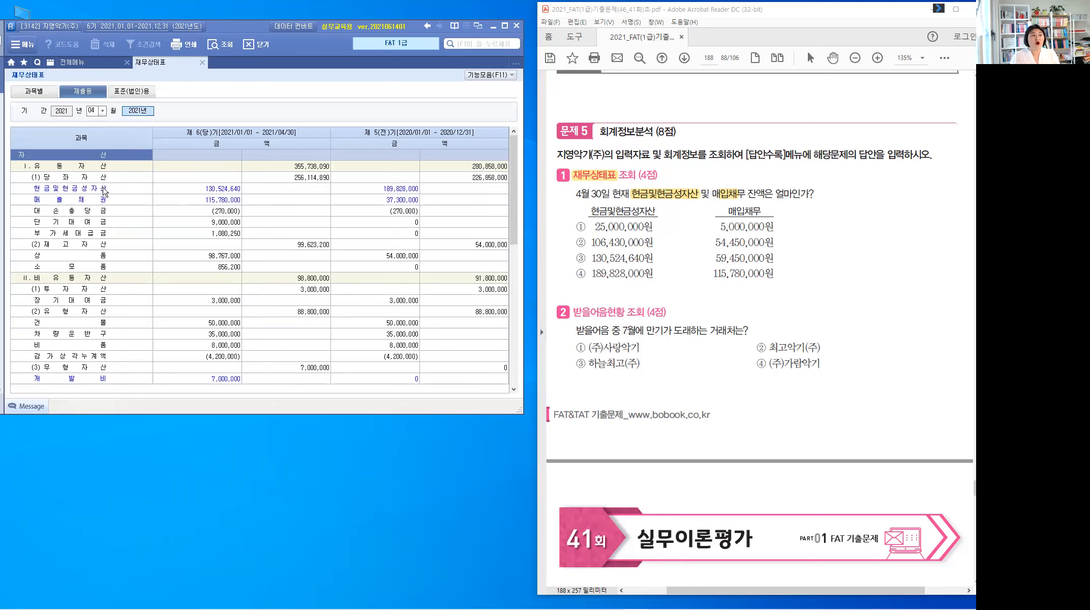
Look up 현금및현금성자산 in the April balance sheet and highlight the matching 130,524,640원 in the answer choices
left_click(103, 189)
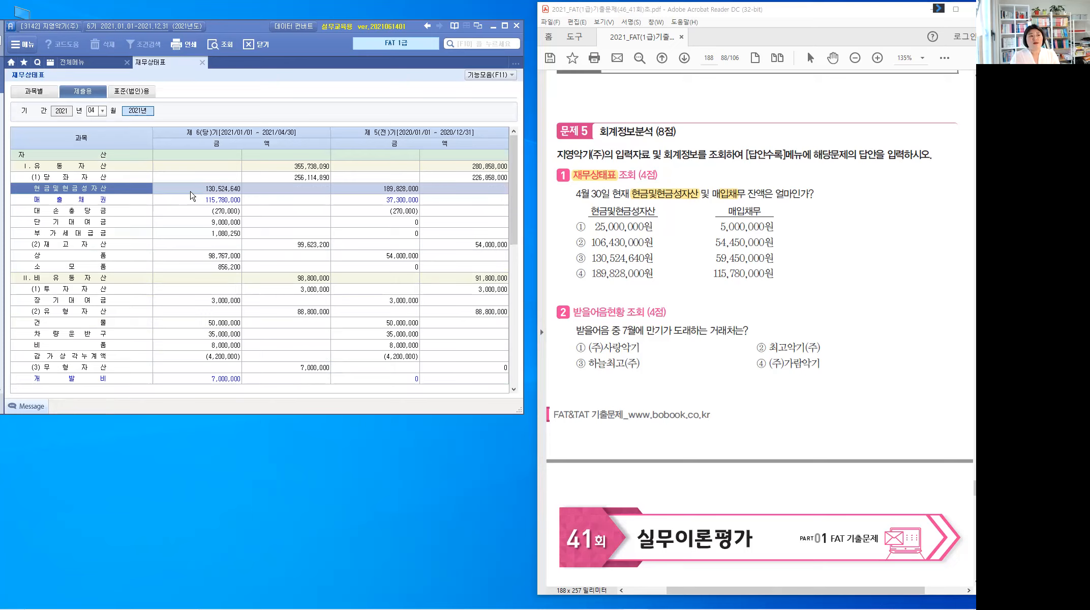
left_click(191, 195)
left_click_drag(591, 258, 655, 257)
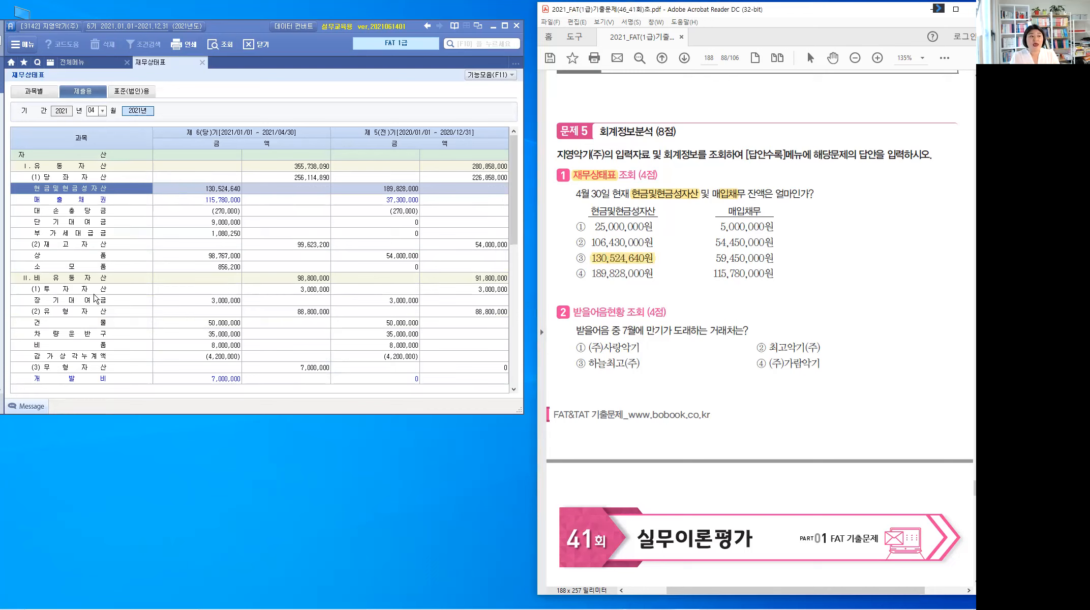
Look up 매입채무 under 유동부채 and highlight 59,450,000원 and choice ③ as the answer to question 1
left_click(104, 294)
scroll(104, 294, "down", 10)
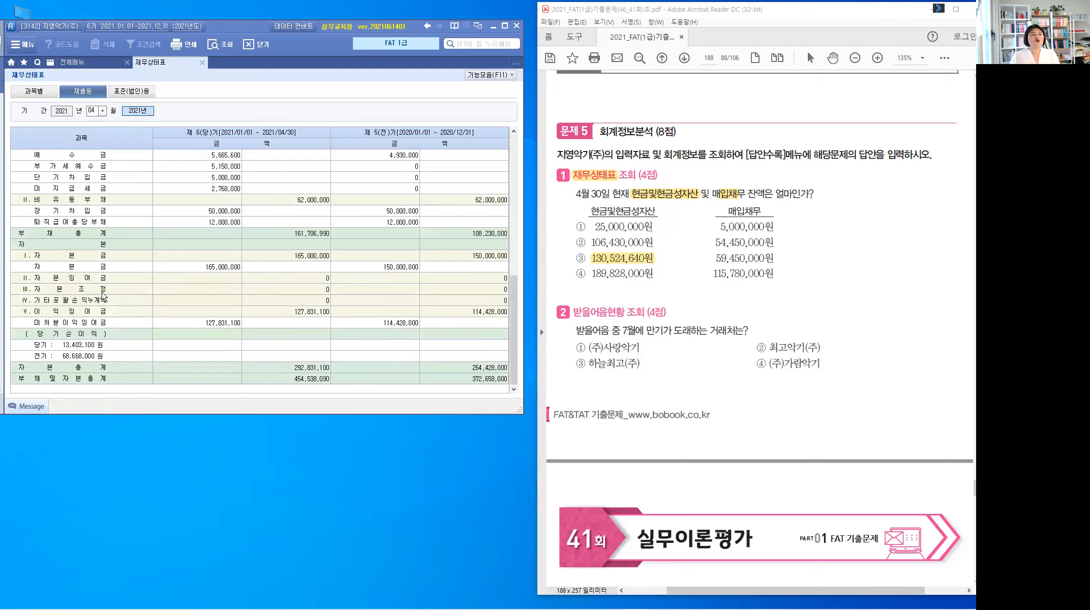
scroll(103, 295, "up", 3)
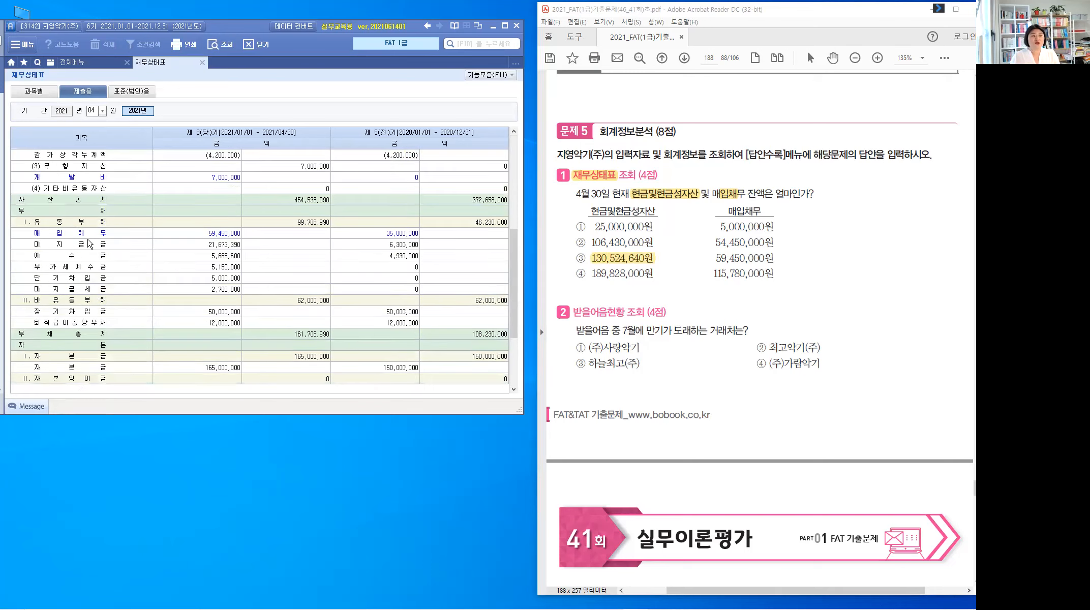
left_click(91, 236)
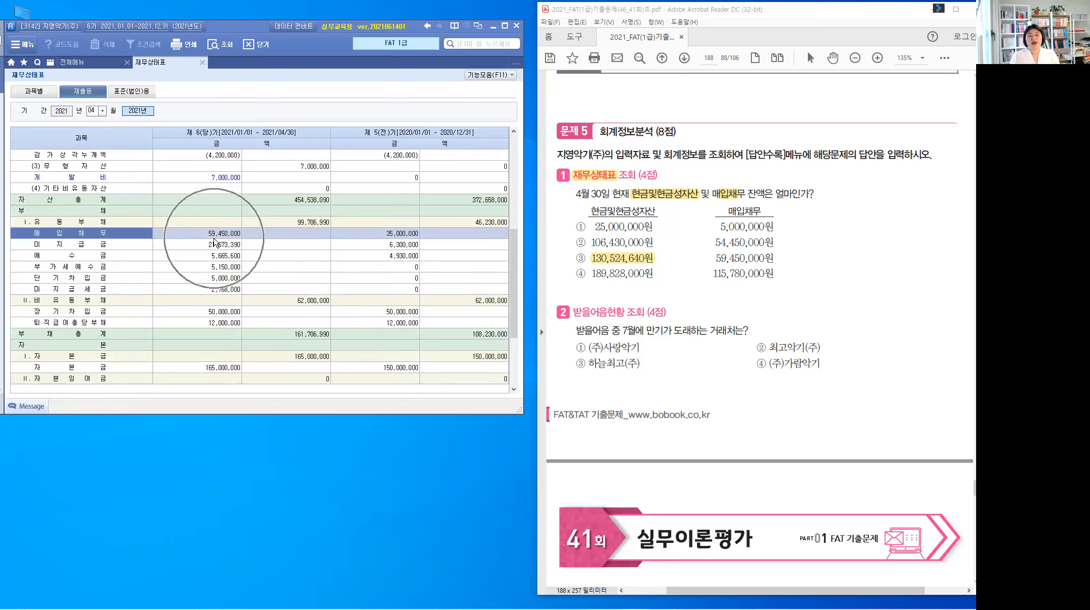
left_click_drag(713, 260, 786, 264)
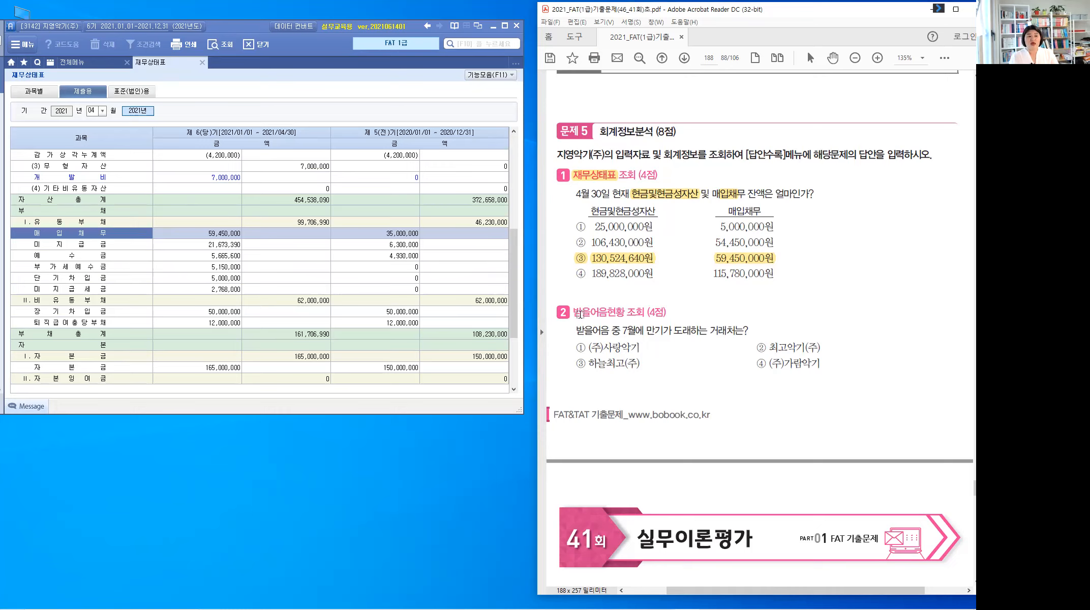
Highlight 받을어음현황 in question 2's title and open the 받을어음현황 inquiry among the 금융/자금관리 functions
left_click_drag(574, 313, 625, 313)
left_click(74, 63)
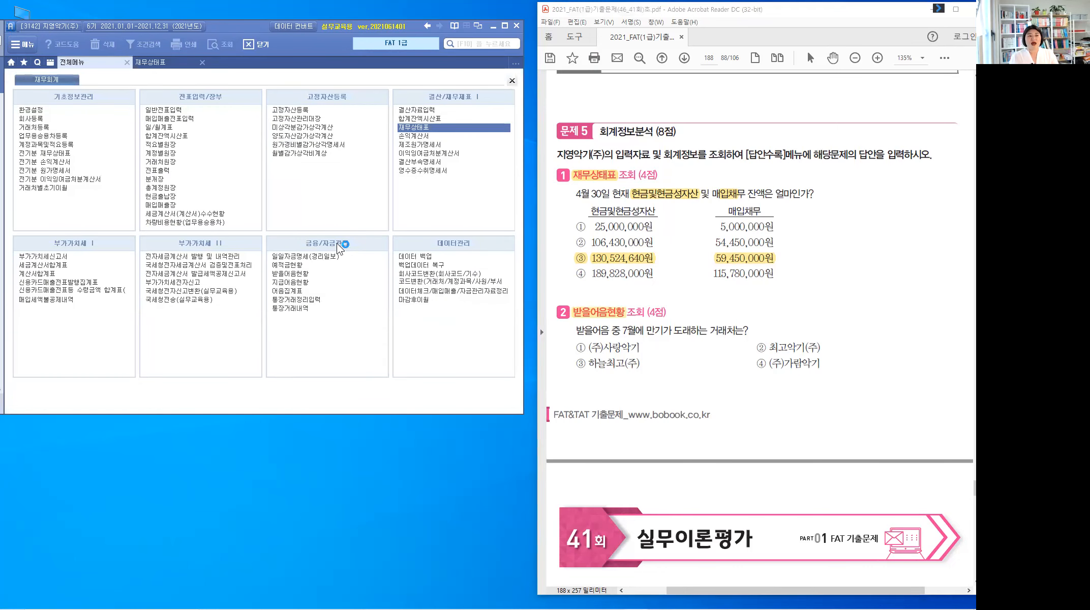
key("ctrl")
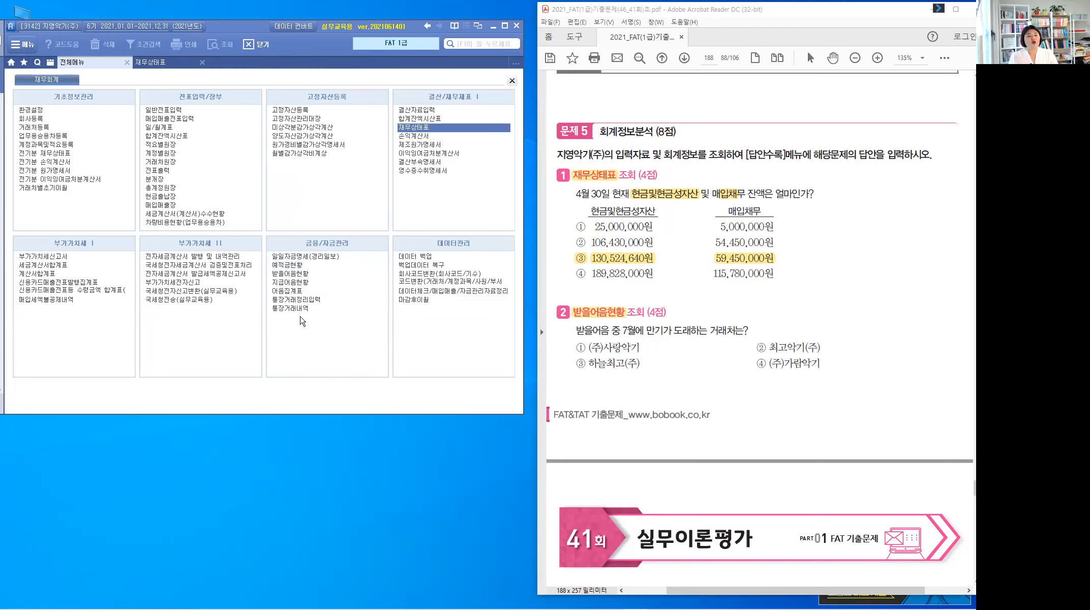
left_click(303, 274)
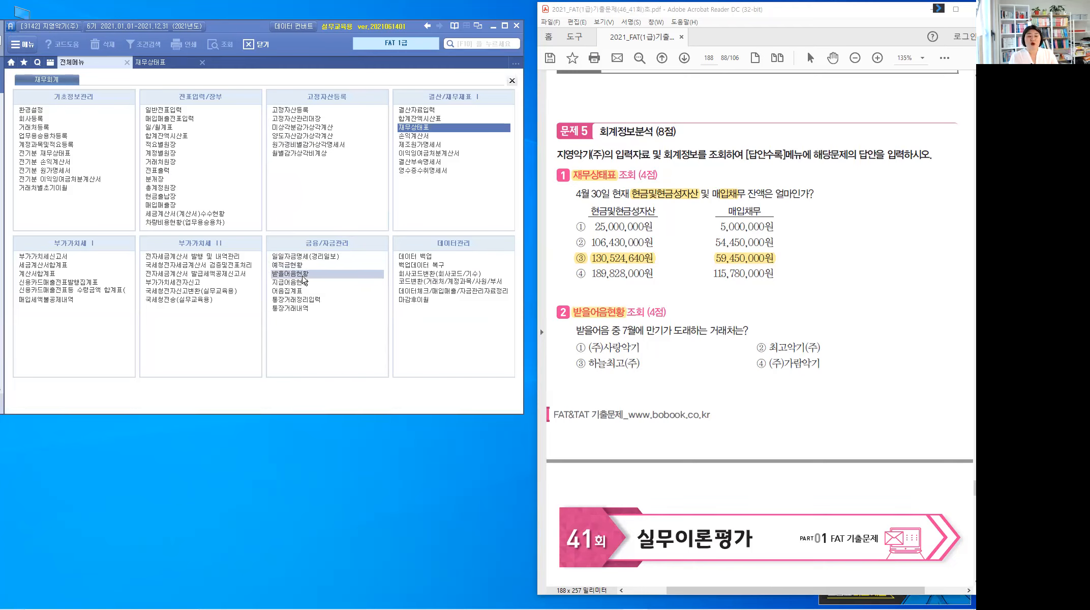
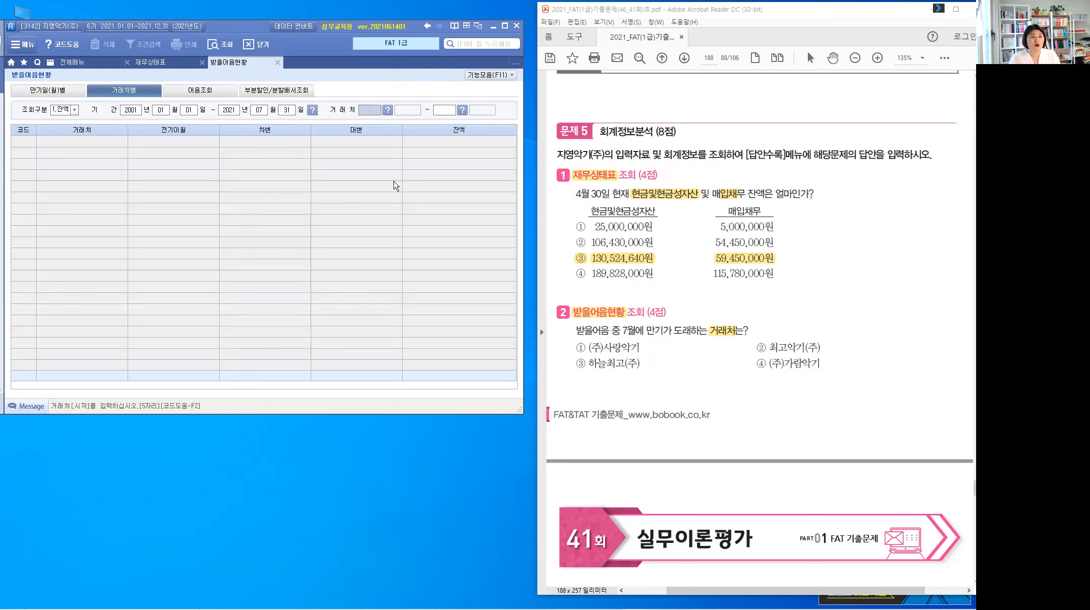
Query the 거래처별 notes receivable balances from 2001-01-01 to 2021-07-31 for all 거래처 and go through the listed companies
key("Return")
key("Return")
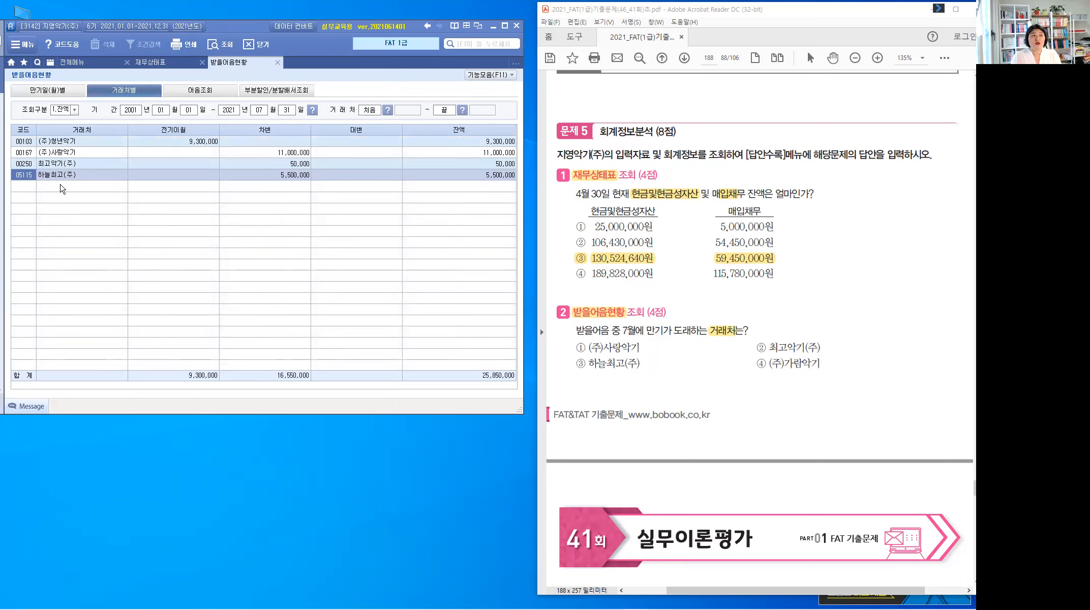
left_click(69, 154)
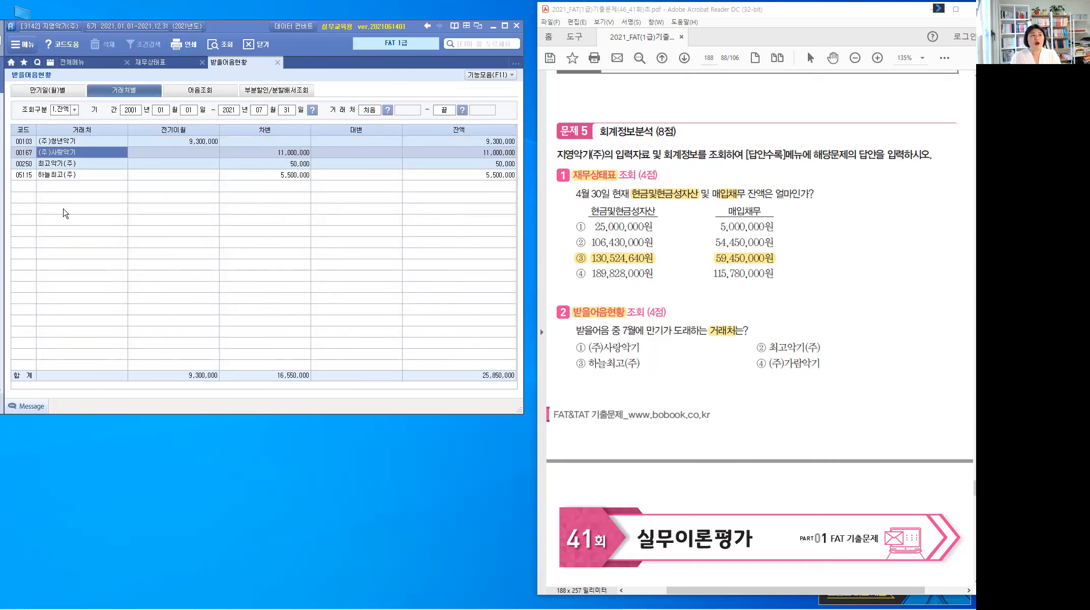
left_click(72, 164)
key("Down")
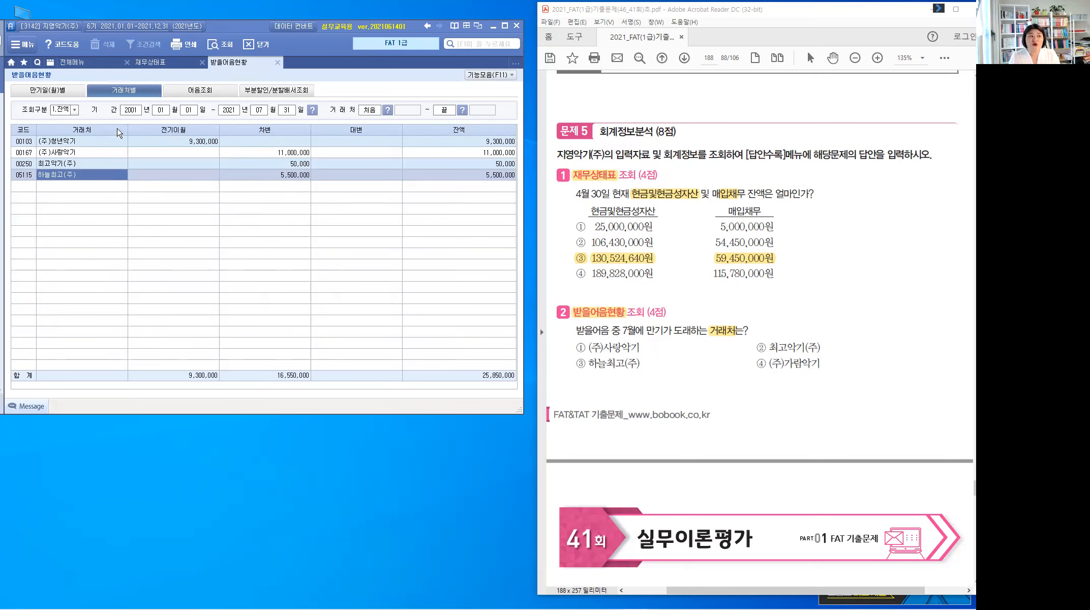
Query the 거래처별 balances again with the period 2001-07-01 to 2021-07-31 for all 거래처 and go through the listed companies
left_click(163, 114)
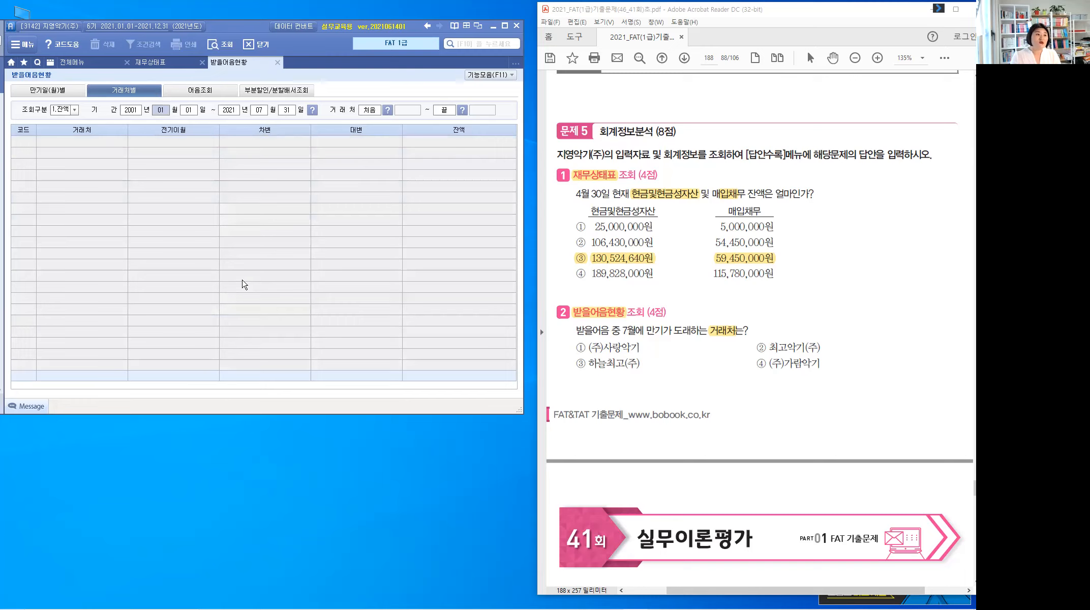
type("7")
key("Return")
key("Return")
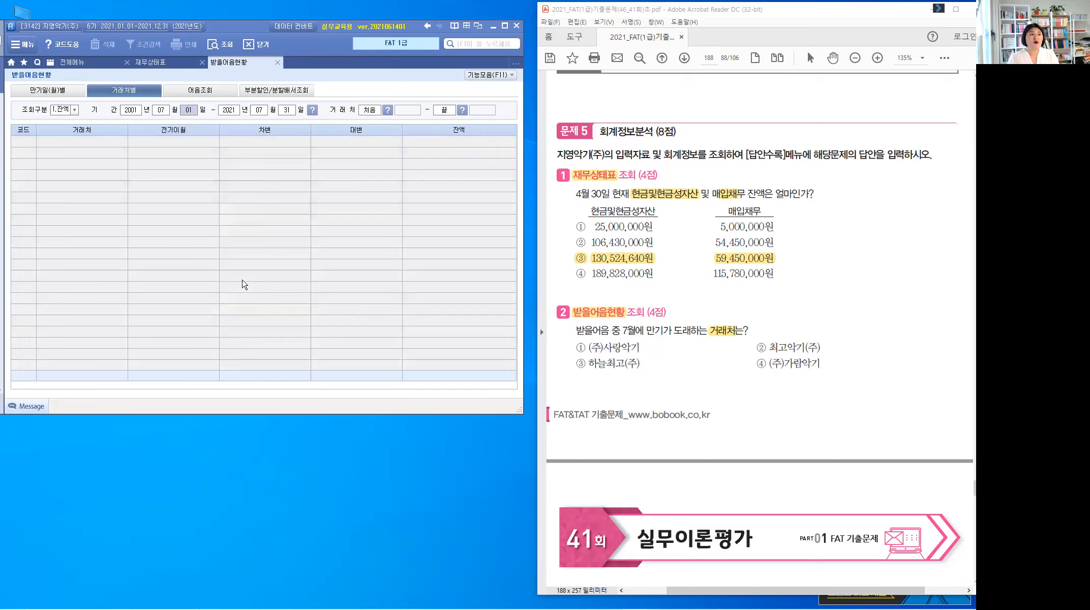
key("Return")
key("Return")
key("Return")
key("Return")
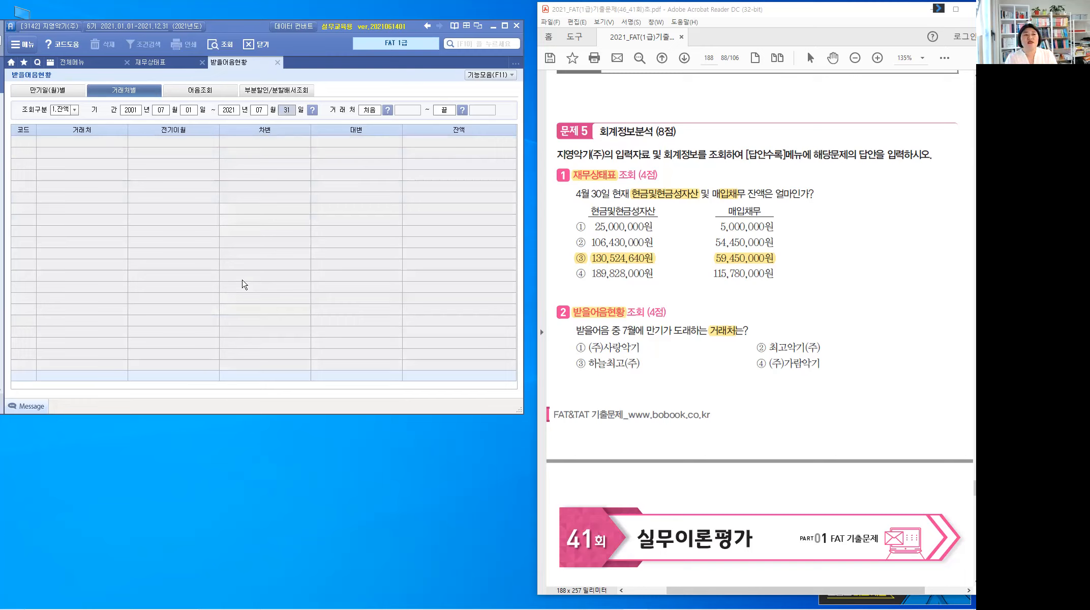
key("Return")
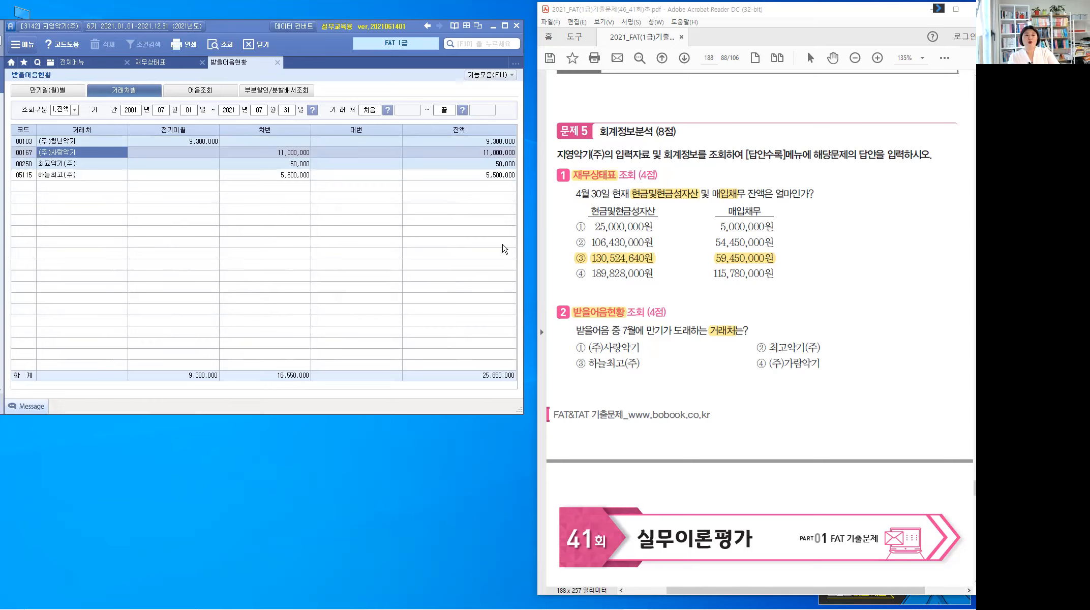
key("Down")
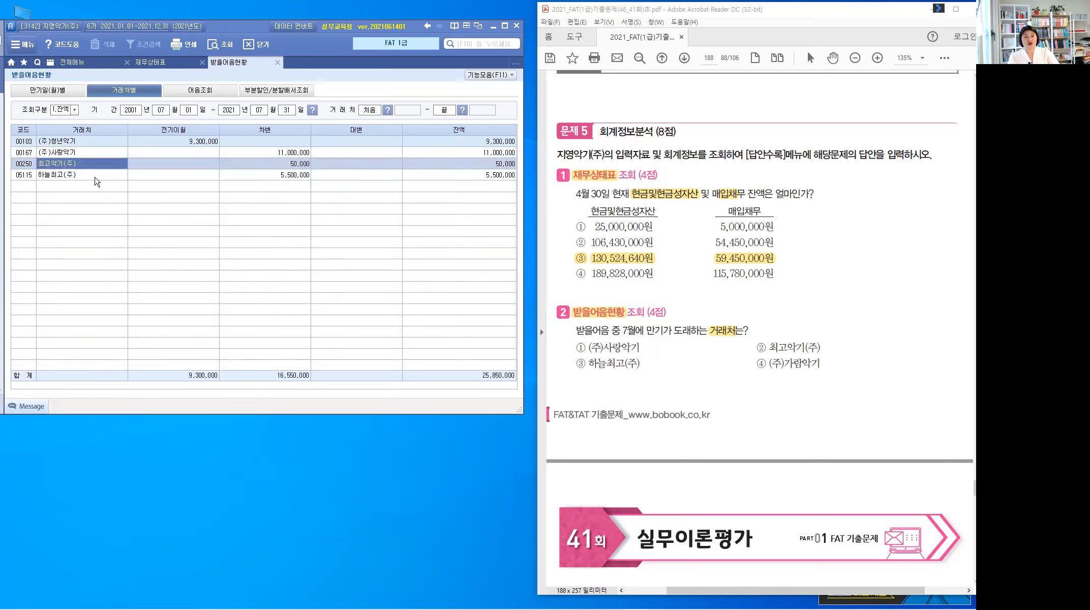
key("Down")
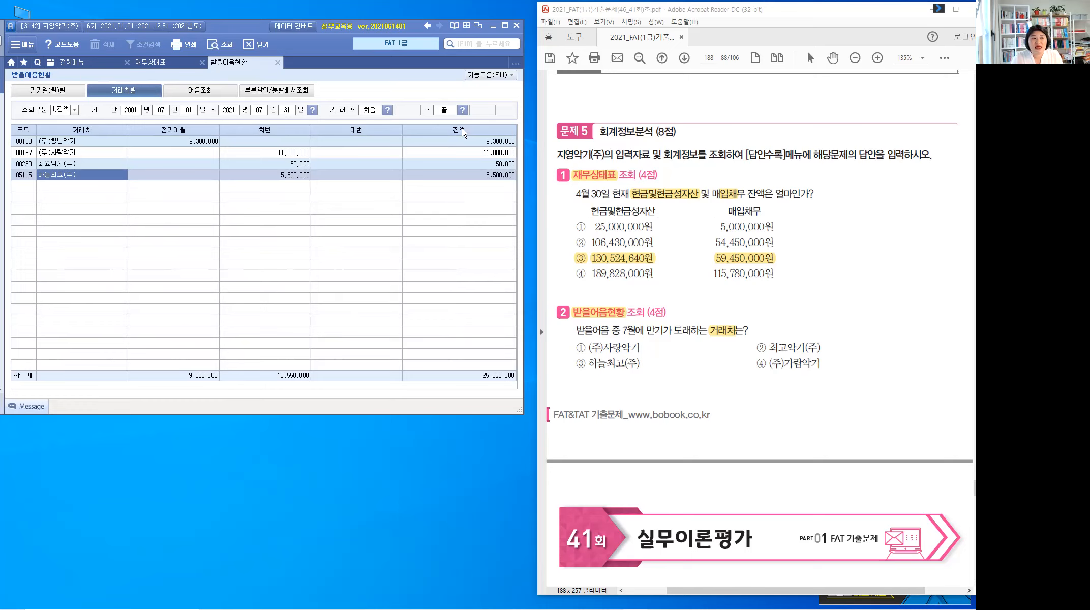
Look at the 만기일(월)별 inquiry with 조회구분 set to 1.일별, and return to the 거래처별 results
left_click(59, 92)
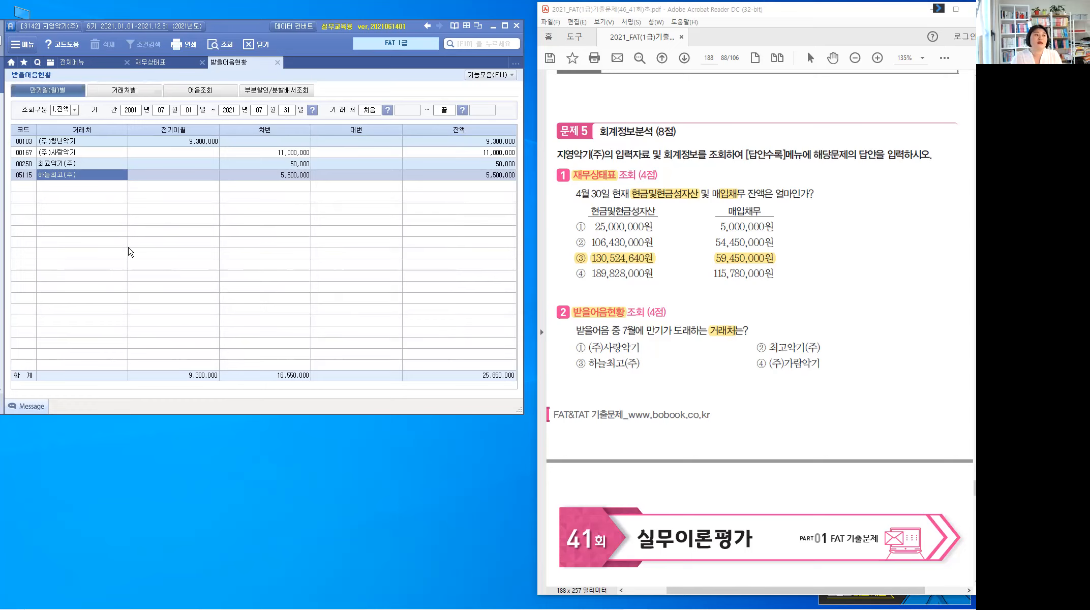
left_click(73, 111)
left_click(73, 120)
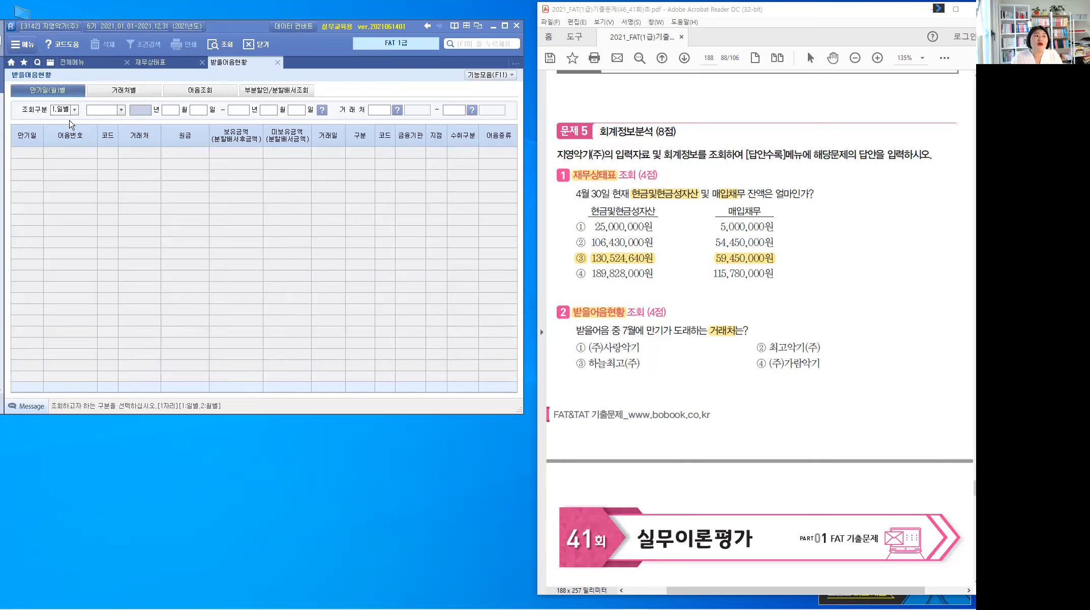
left_click(137, 95)
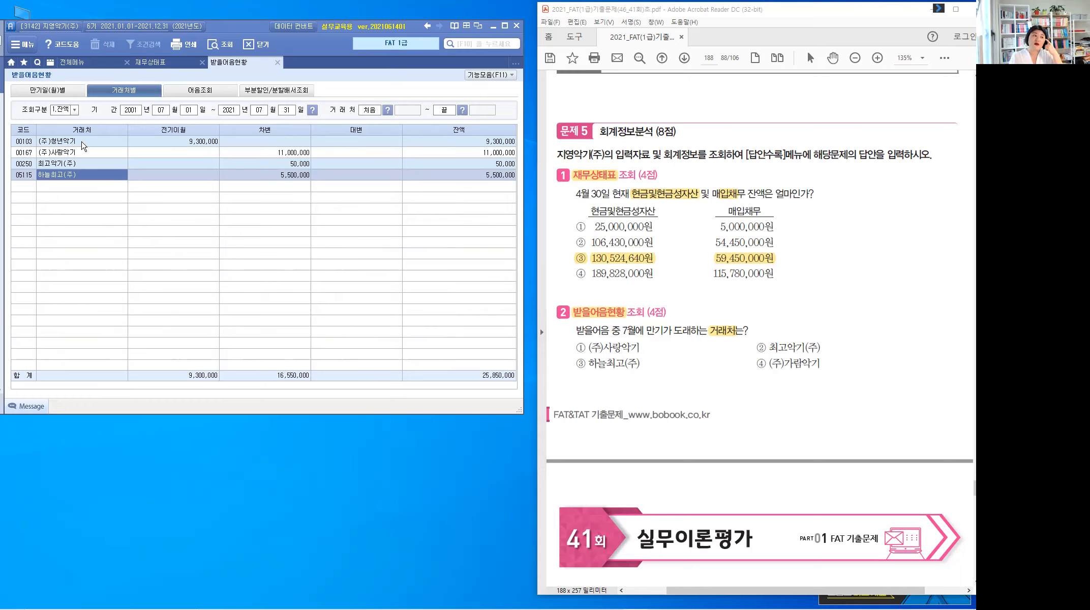
Match (주)사랑악기, 최고악기(주) and 하늘최고(주) in the 거래처별 list with question 2's choices and highlight numbers ①, ② and ③
left_click(68, 152)
left_click_drag(571, 345, 587, 348)
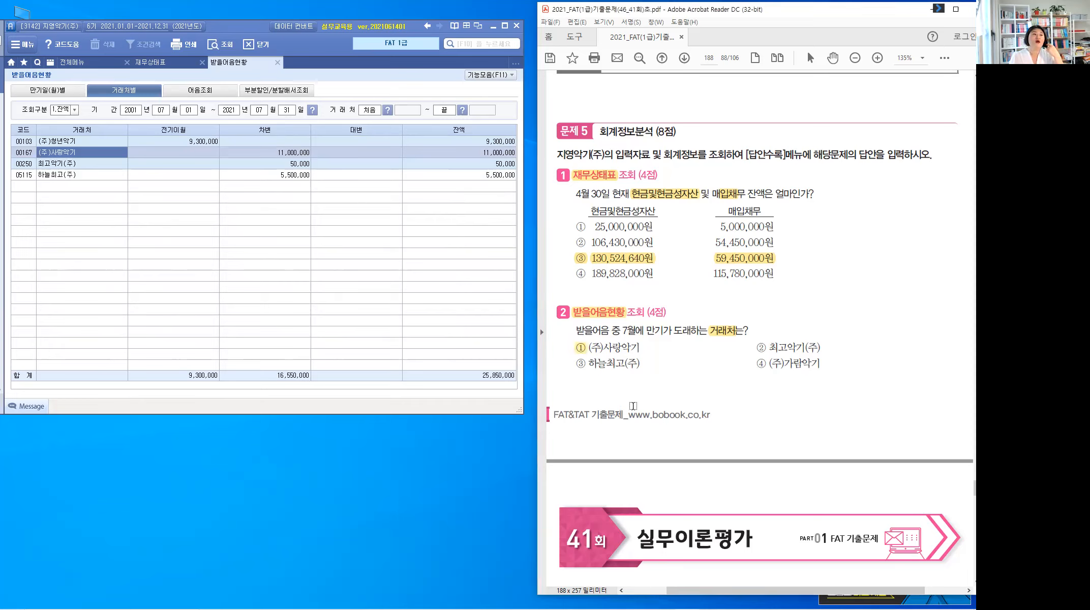
left_click(91, 167)
left_click_drag(755, 347, 768, 349)
left_click(92, 176)
left_click_drag(572, 364, 588, 365)
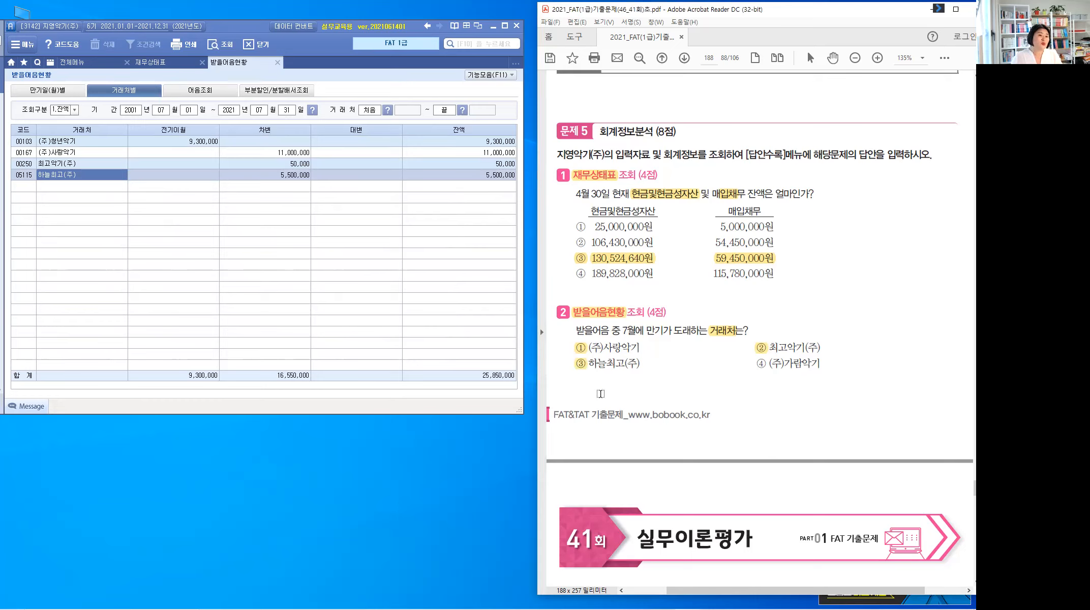
Query the 만기일(월)별 notes receivable by 일별 for 2021-07-01 to 2021-07-31, covering all 거래처
left_click(67, 93)
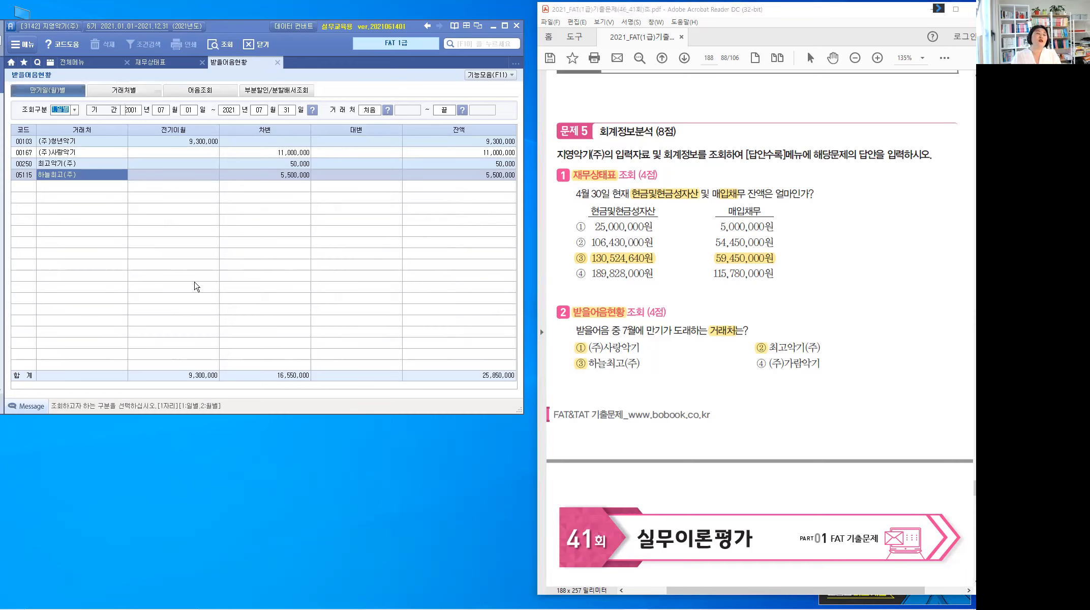
left_click(75, 110)
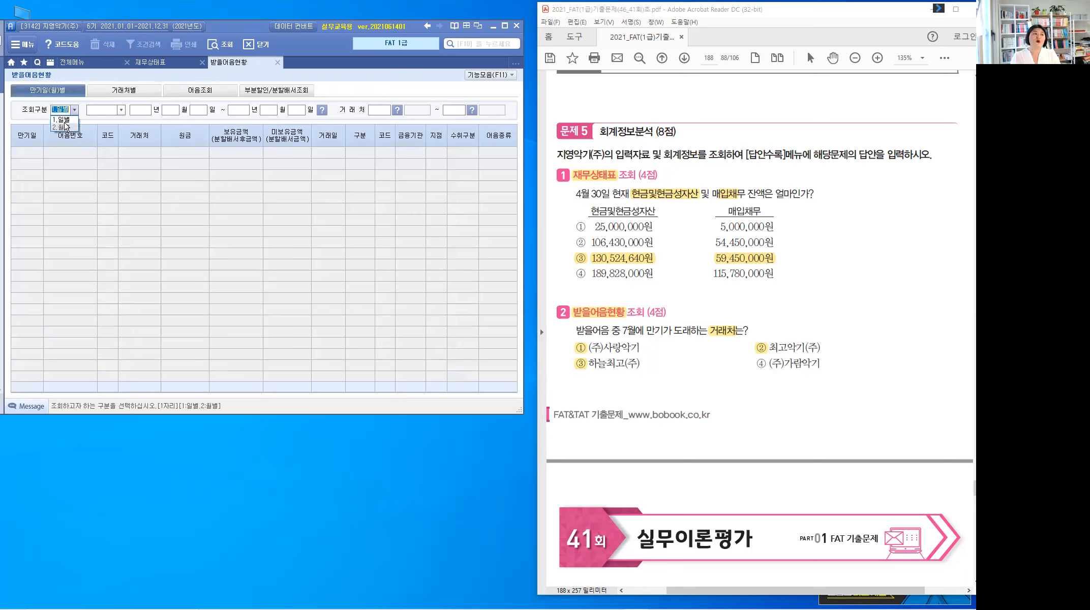
key("Return")
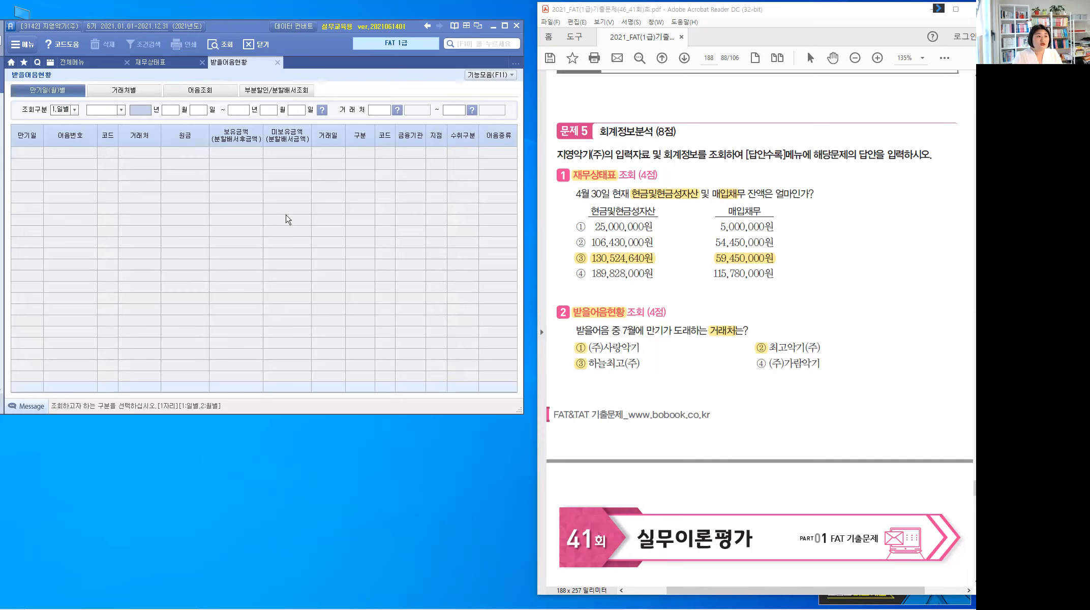
type("202")
type("1070")
type("1")
type("2021")
type("0731")
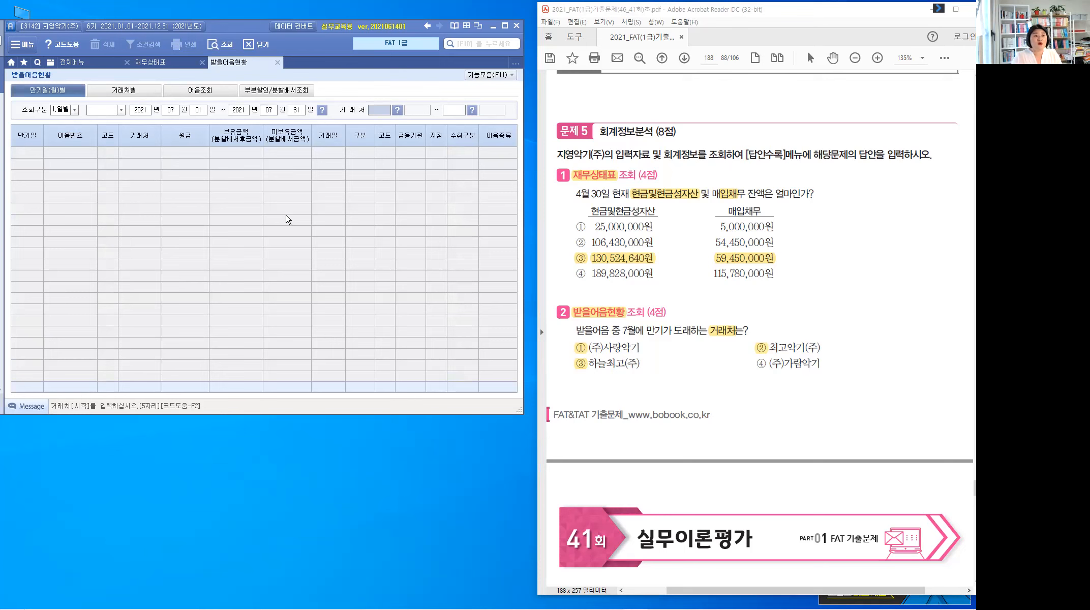
key("Return")
key("Return")
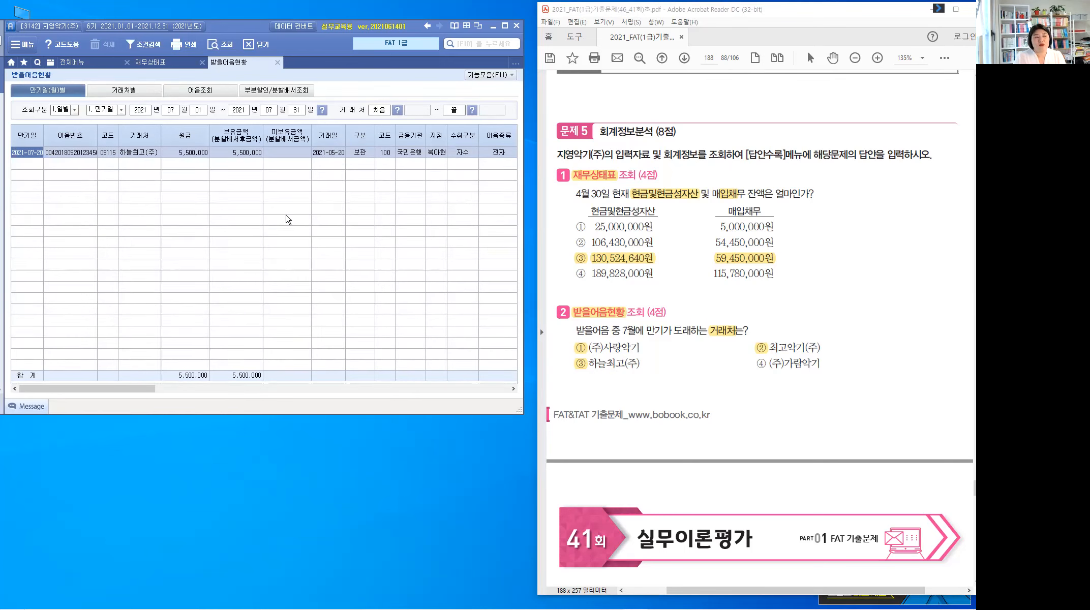
Compare the 거래처별 and 만기일(월)별 results and highlight 하늘최고(주) in choice ③ as the answer to question 2
left_click(150, 94)
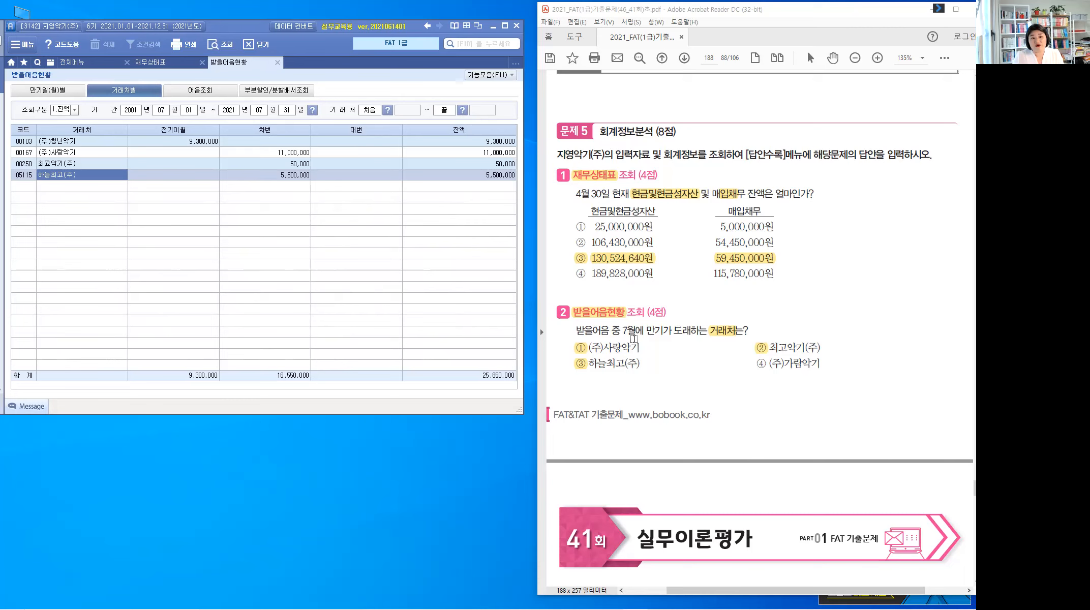
left_click(42, 94)
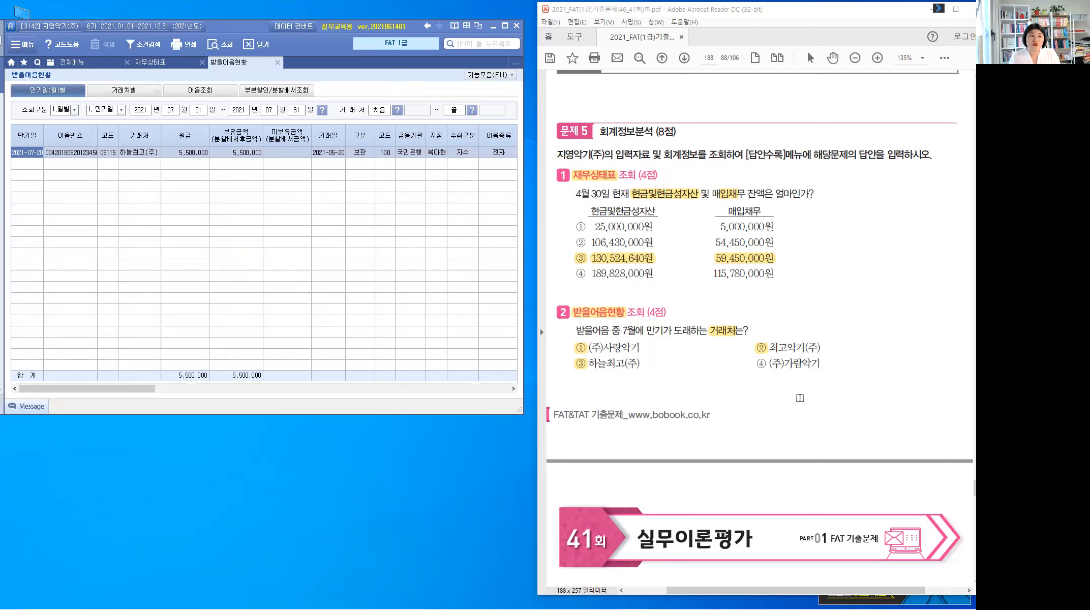
left_click_drag(585, 360, 641, 363)
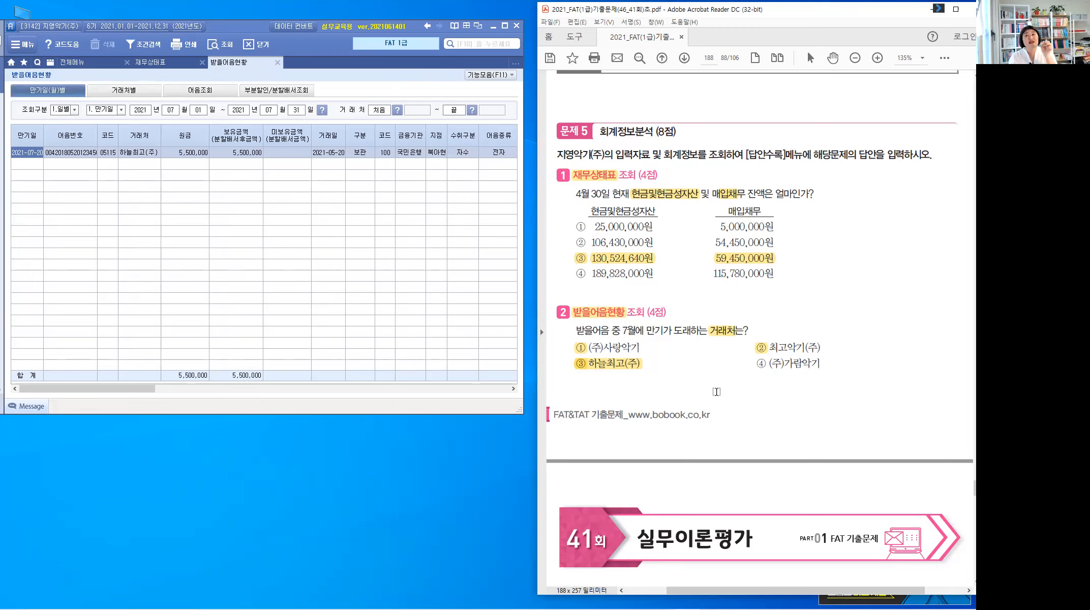
left_click(286, 94)
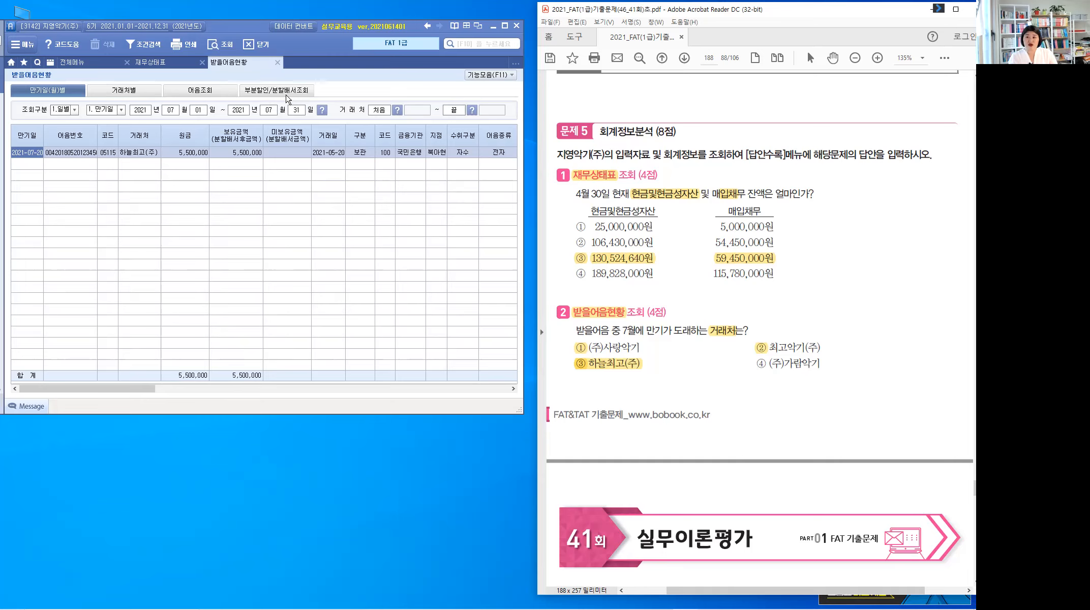
left_click(286, 95)
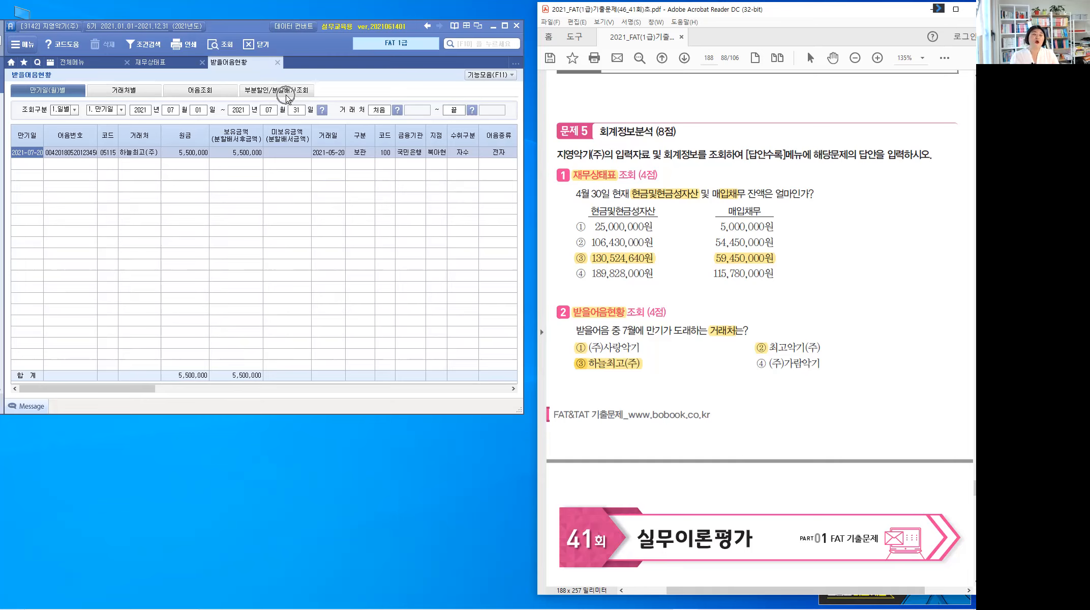